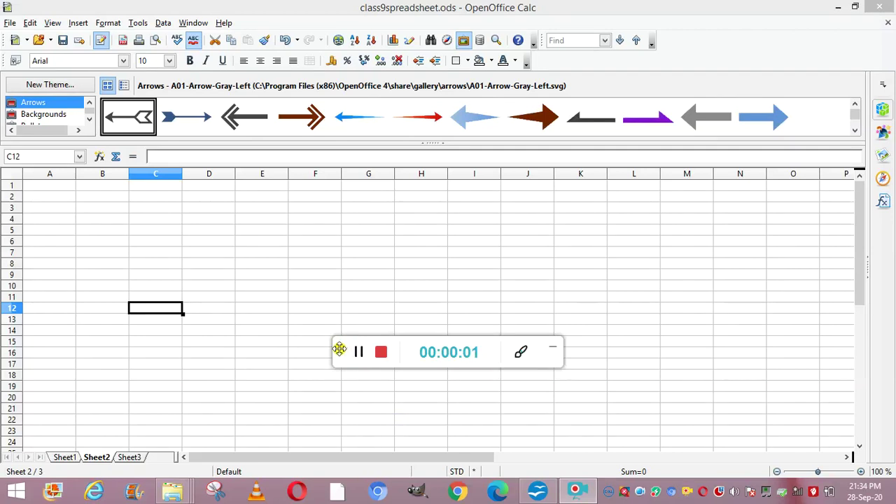
left_click_drag(341, 344, 362, 435)
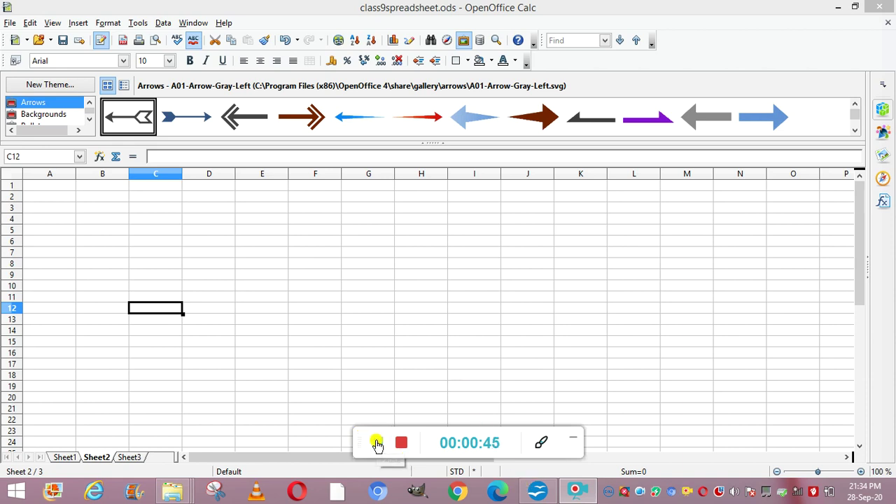
Step: Enter the title "Cheap General Store" in cell B2 of Sheet2
left_click(121, 198)
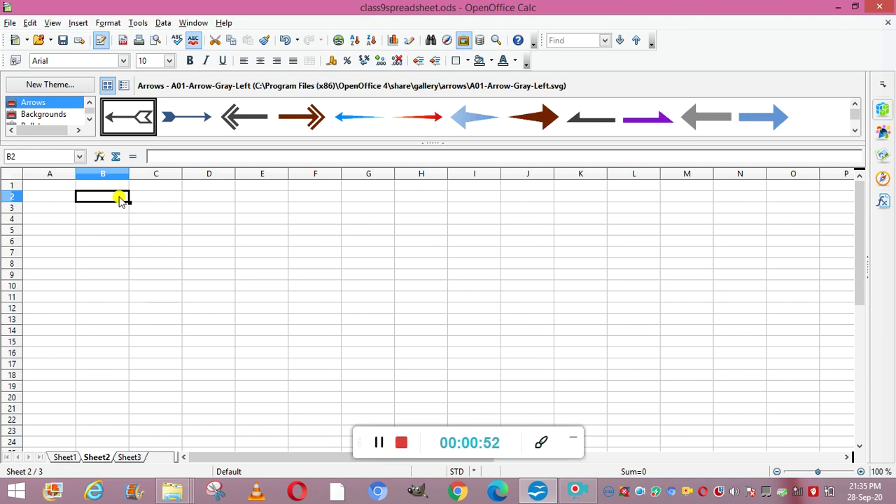
type("Ch")
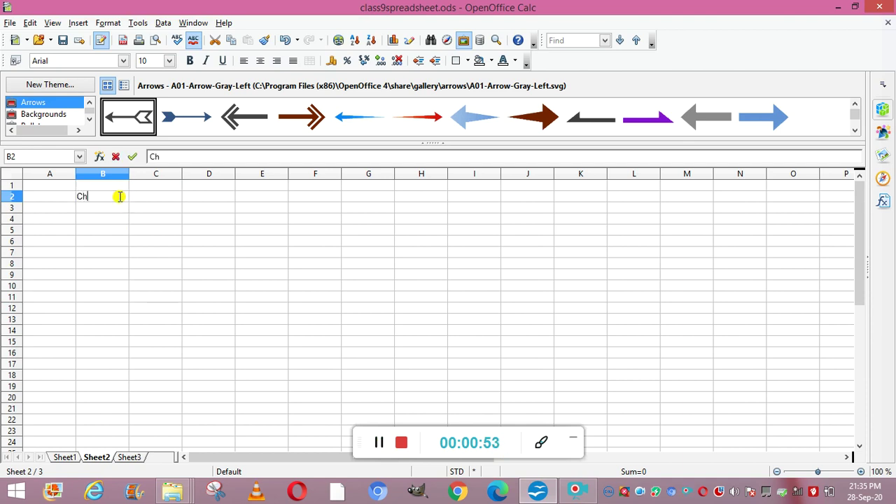
type("eap General St")
type("ote")
key("BackSpace")
key("BackSpace")
type("r")
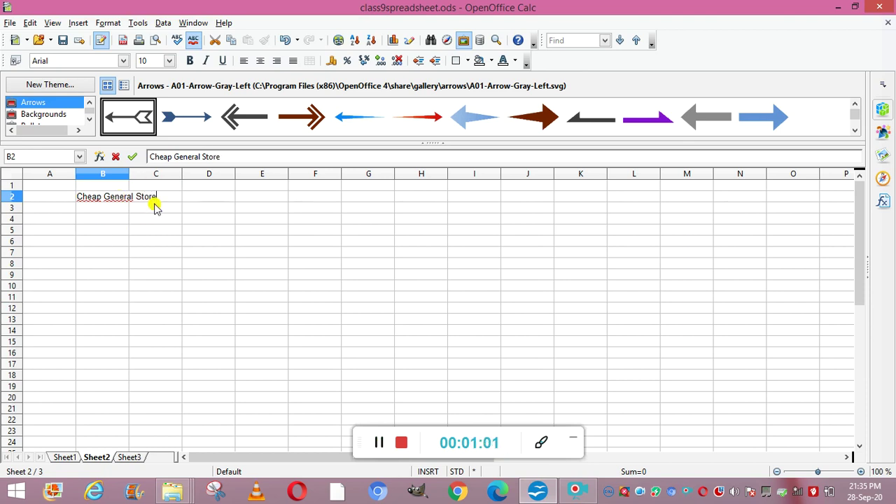
type("e")
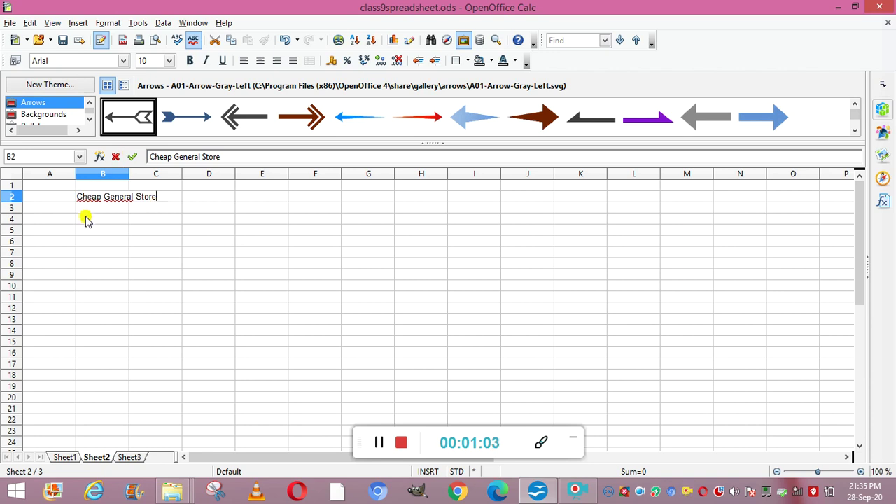
Step: Enter the column headings "Year" in cell B4 and "Sales" in cell C4
left_click(84, 219)
type("Year")
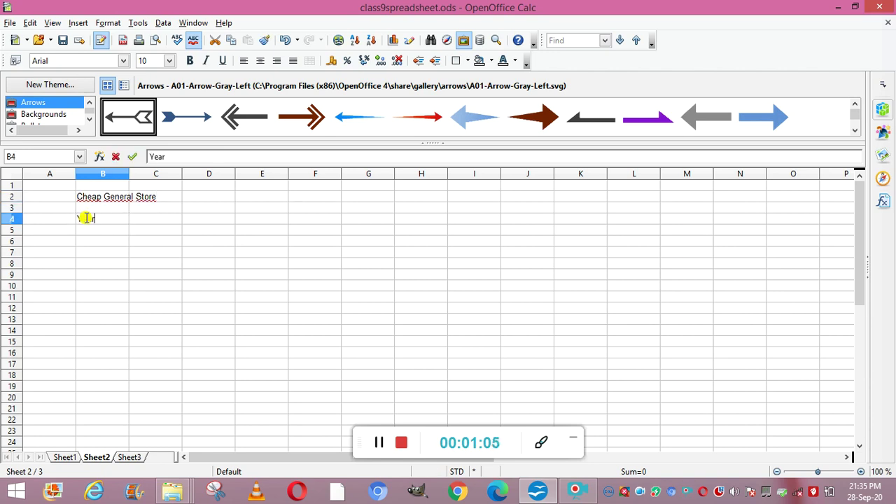
key("Tab")
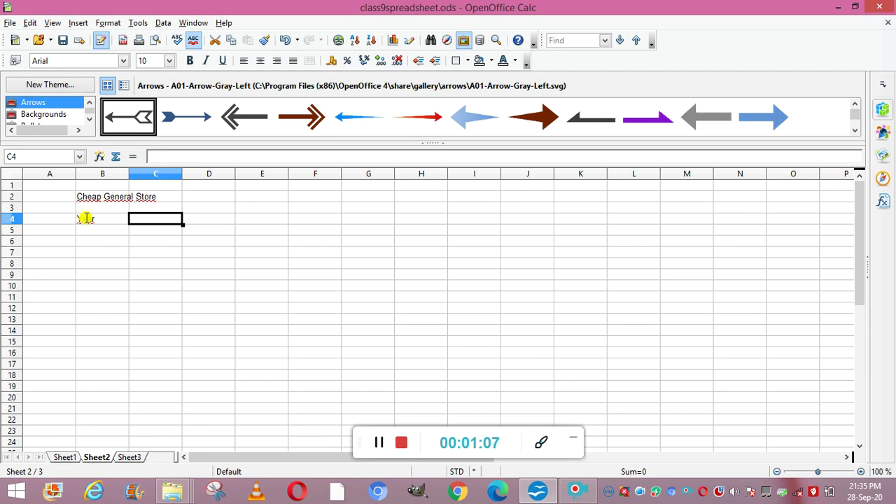
type("Sales")
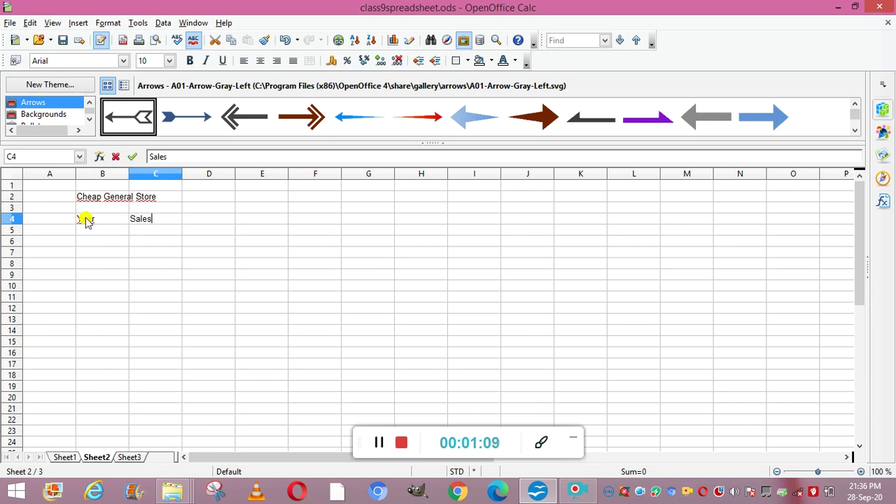
Step: Fill cells B5 to B9 under Year with 2013-14, 2014-15, 2015-16, 2016-17 and 2017-18
left_click(99, 234)
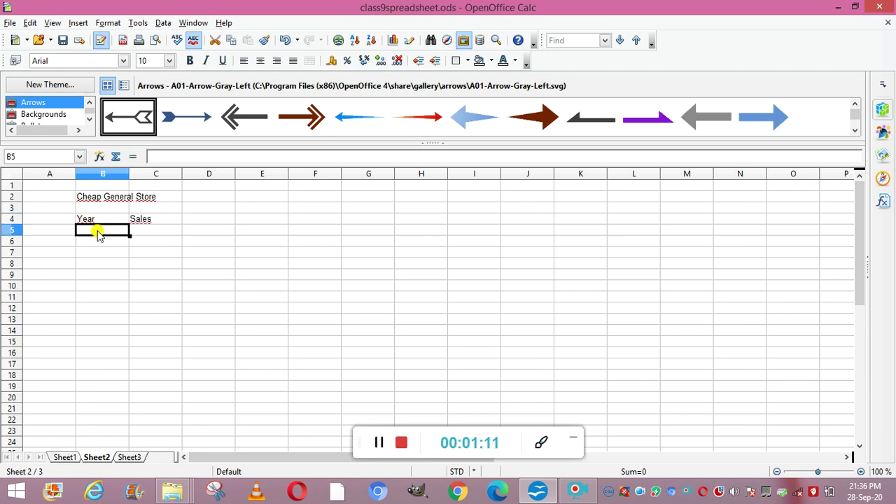
type("2013-")
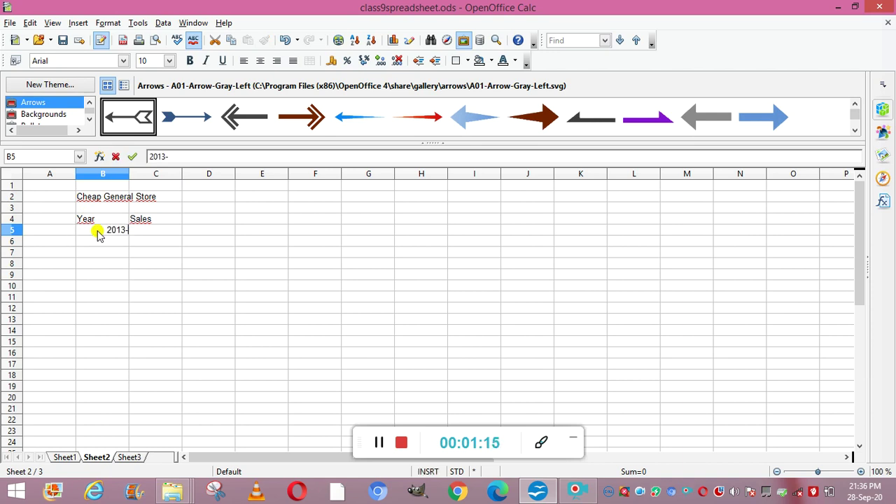
type("14")
key("Return")
type("2014-1")
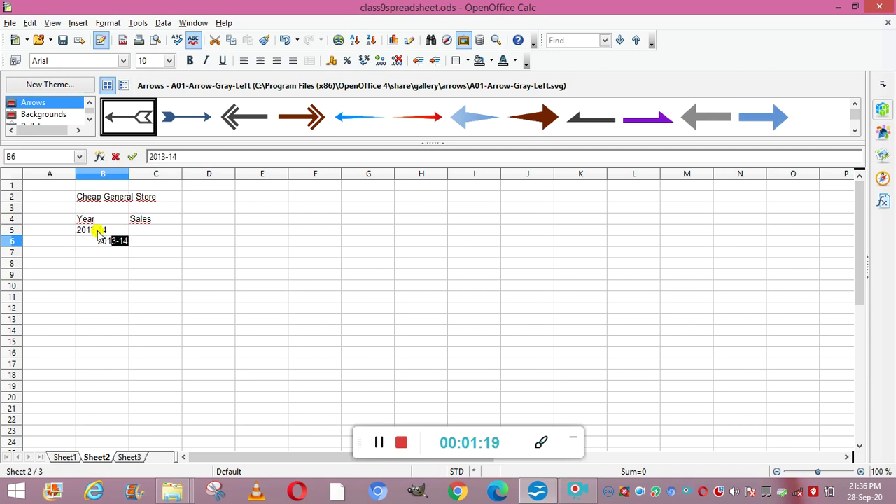
type("5")
key("Return")
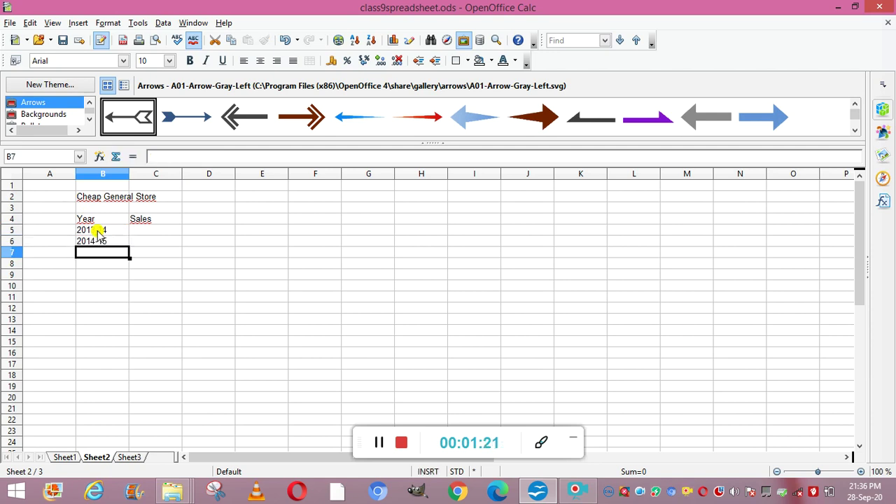
type("2015")
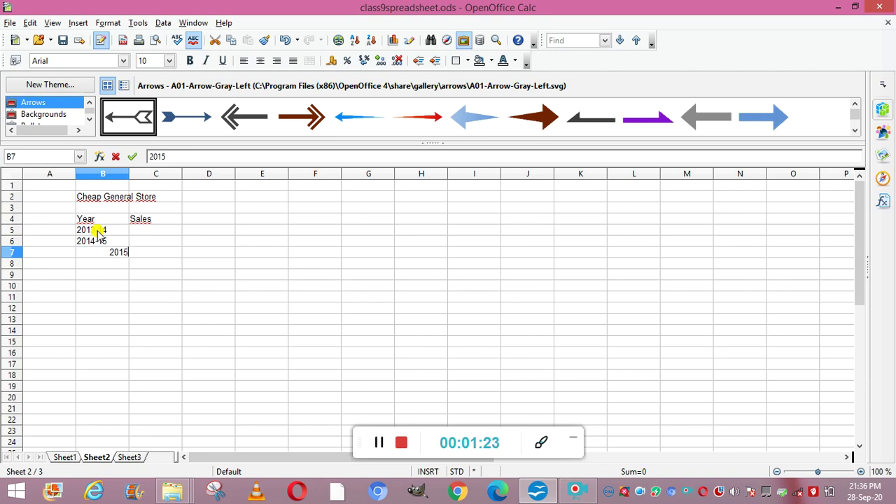
type("-16")
key("Return")
type("2016")
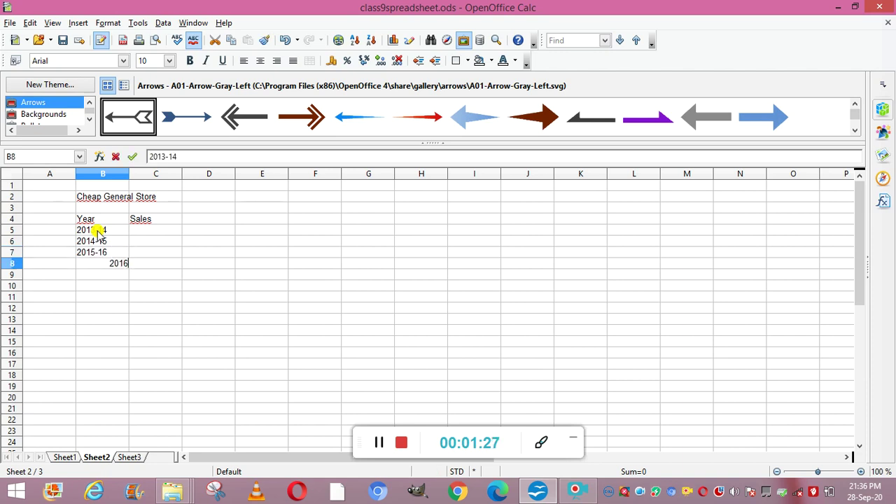
type("-17")
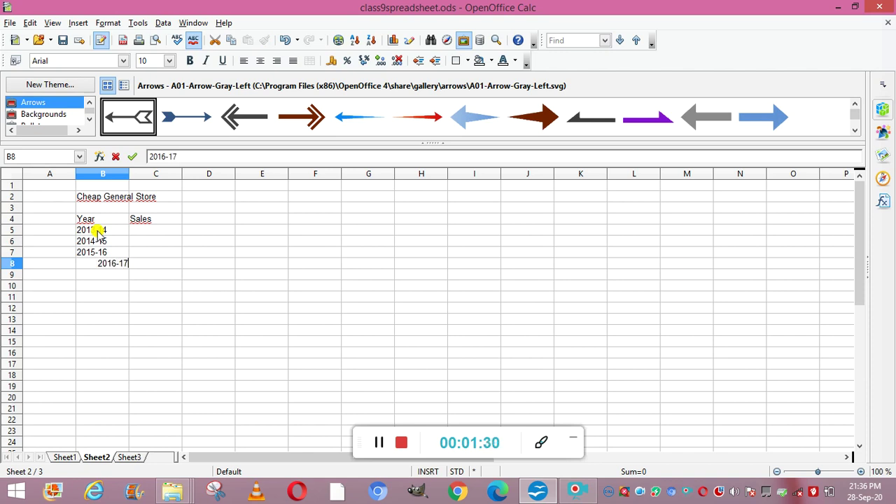
key("Return")
type("2017")
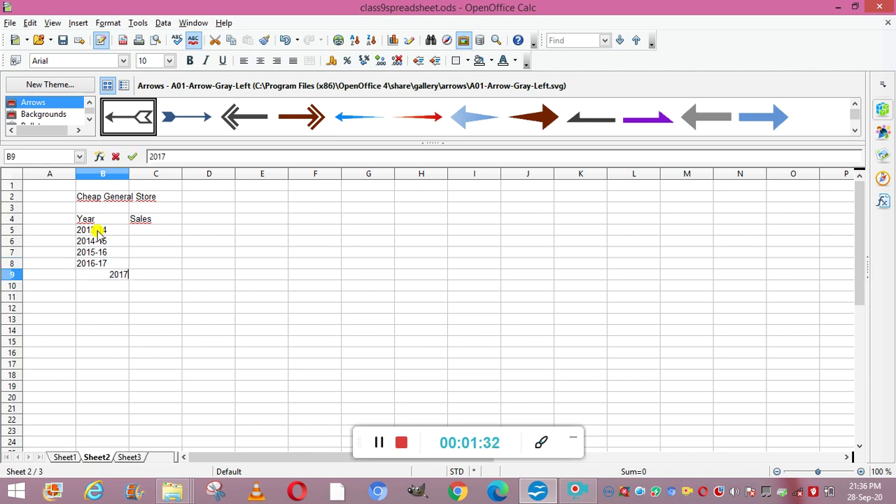
type("-18")
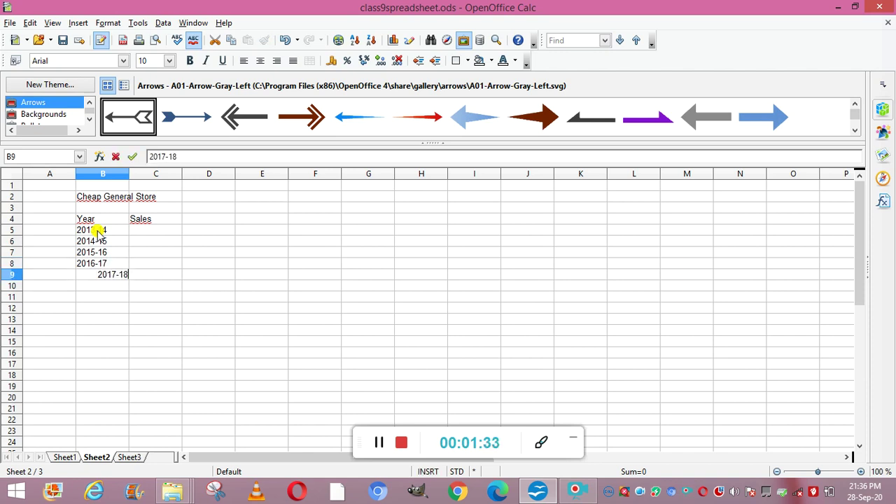
Step: Fill cells C5 to C9 under Sales with 400000, 550000, 340000, 600000 and 780000
left_click(140, 229)
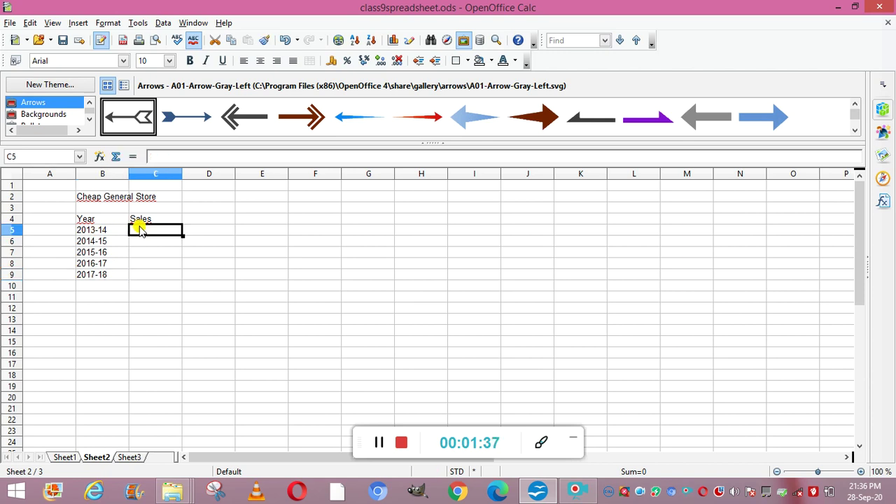
type("40")
key("BackSpace")
type("400")
key("BackSpace")
key("BackSpace")
key("BackSpace")
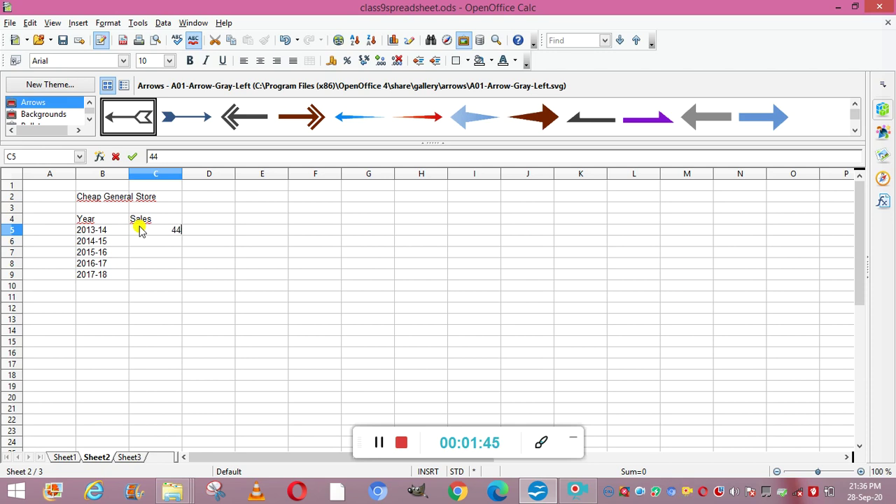
type("00000")
key("Return")
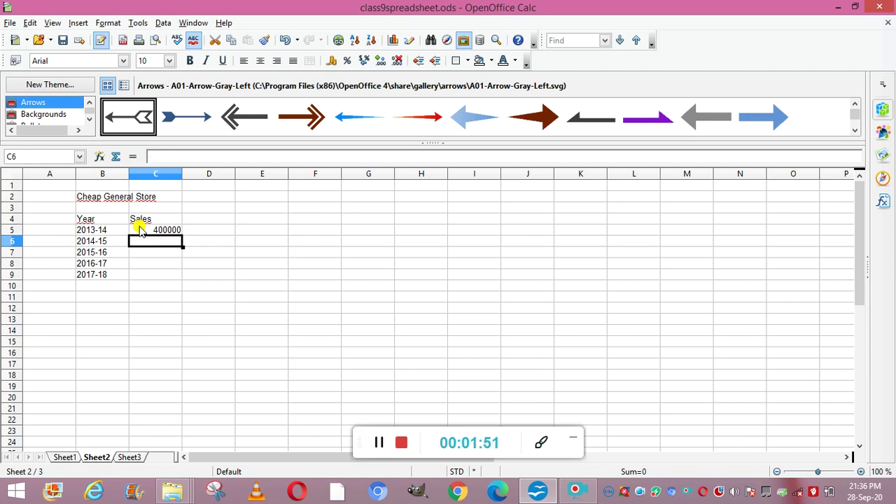
type("55")
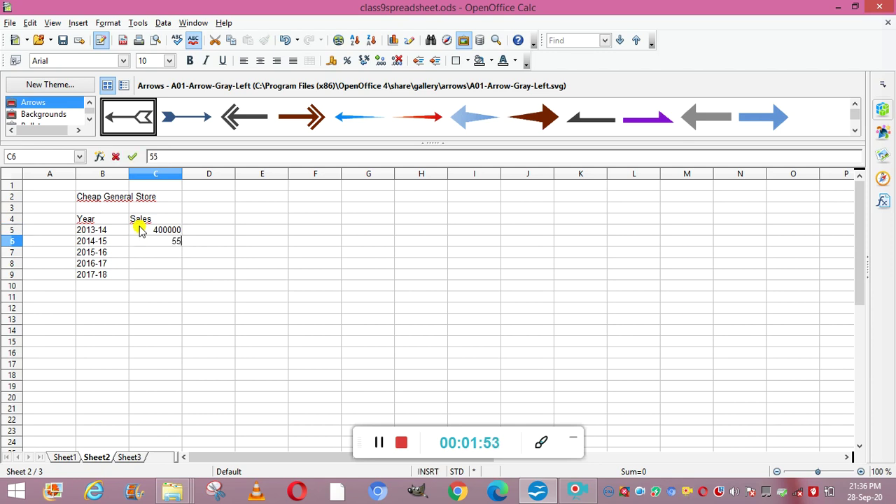
type("0000")
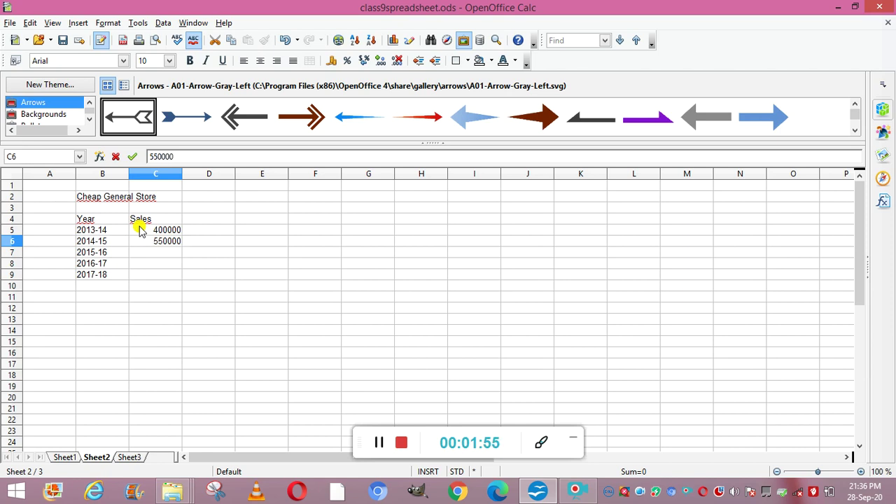
key("Return")
type("340000")
key("Return")
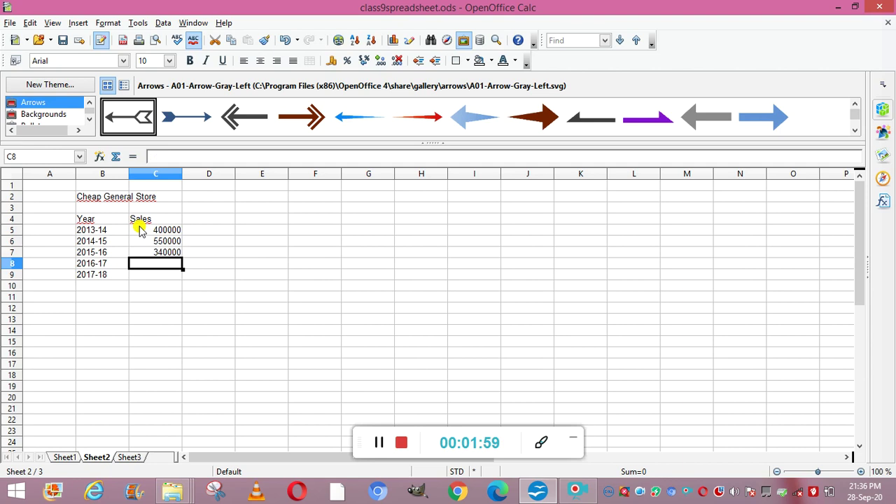
type("600000")
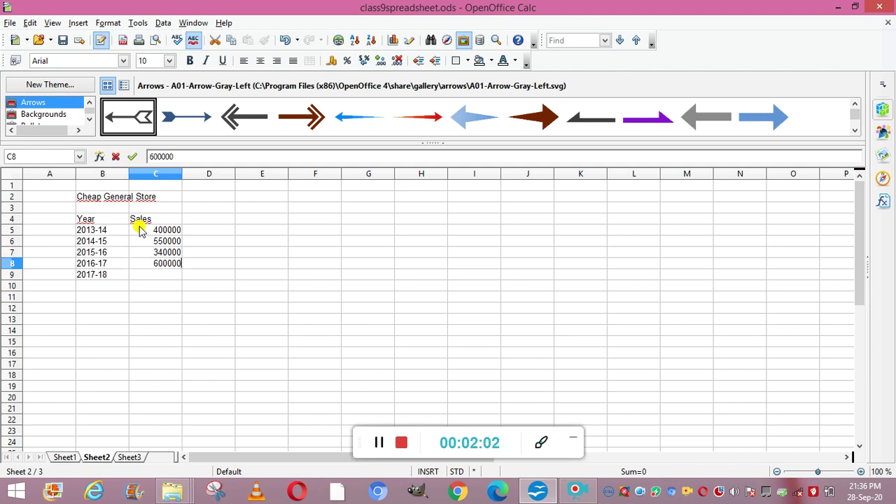
key("Return")
type("78")
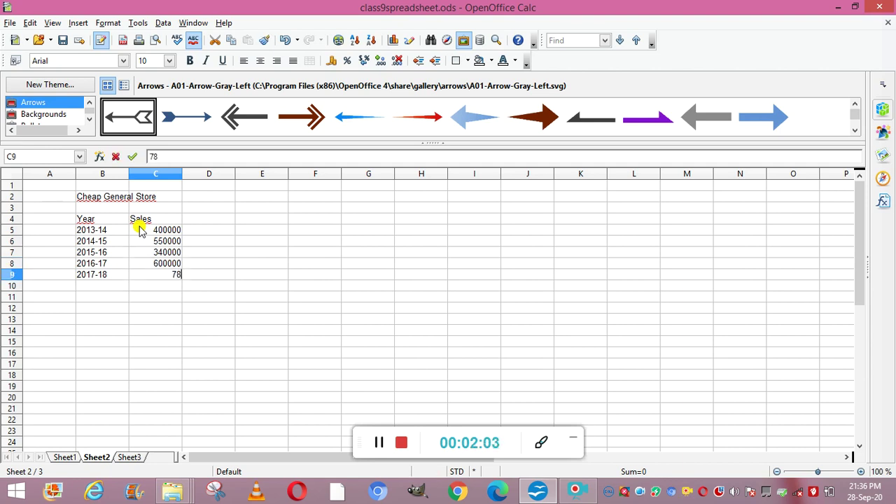
type("0000")
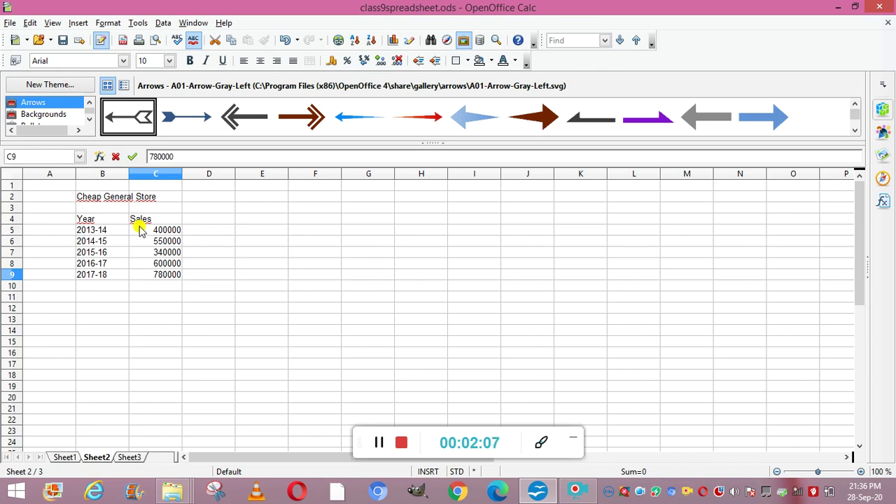
Step: Insert a Normal Bar chart from the range B2:D9 and move it to about columns F to M, rows 7 to 26
left_click(78, 198)
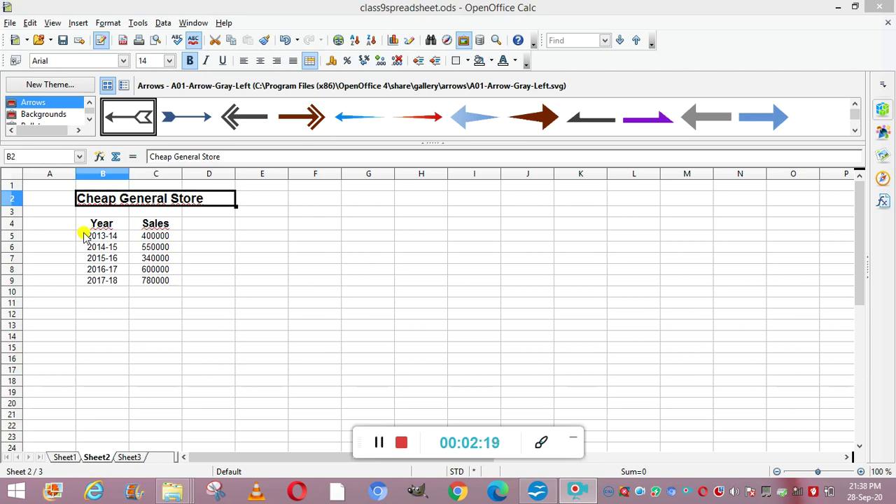
left_click(79, 199)
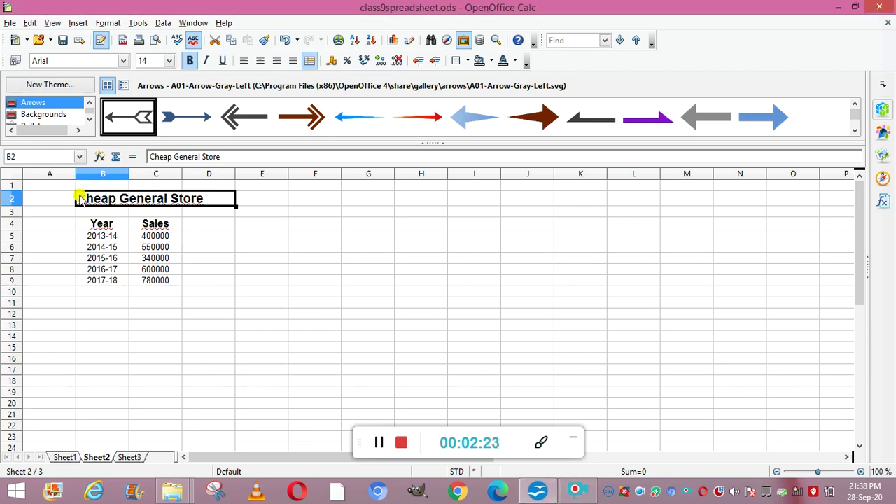
key("shift+Right")
key("shift+Right")
key("shift+Right")
key("shift+Down")
key("shift+Down")
key("shift+Down")
key("shift+Down")
key("shift+Down")
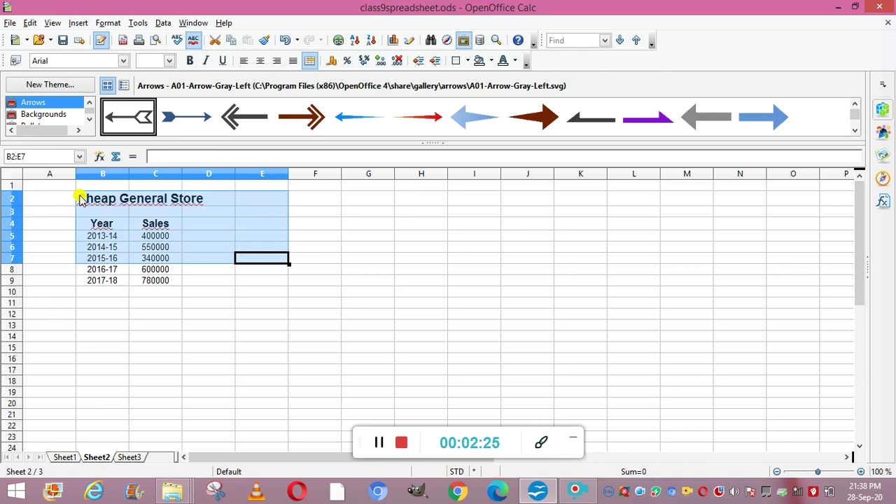
key("shift+Left")
key("shift+Down")
key("shift+Down")
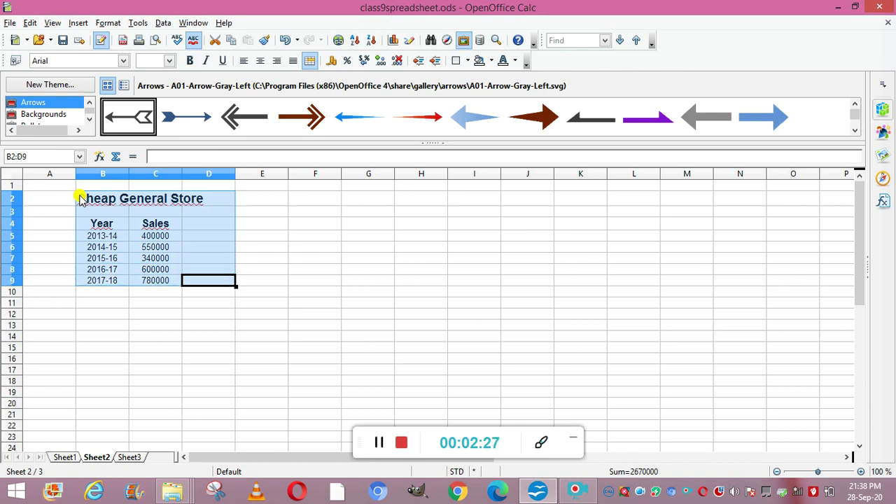
left_click(78, 23)
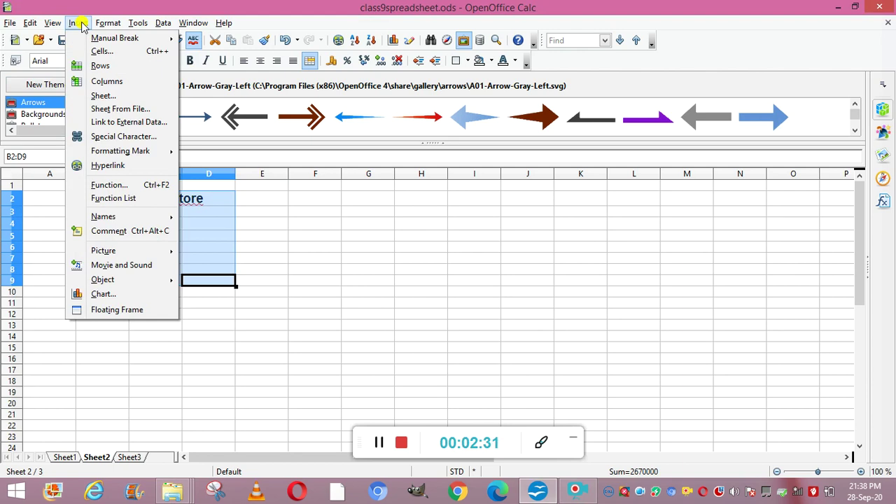
left_click(121, 294)
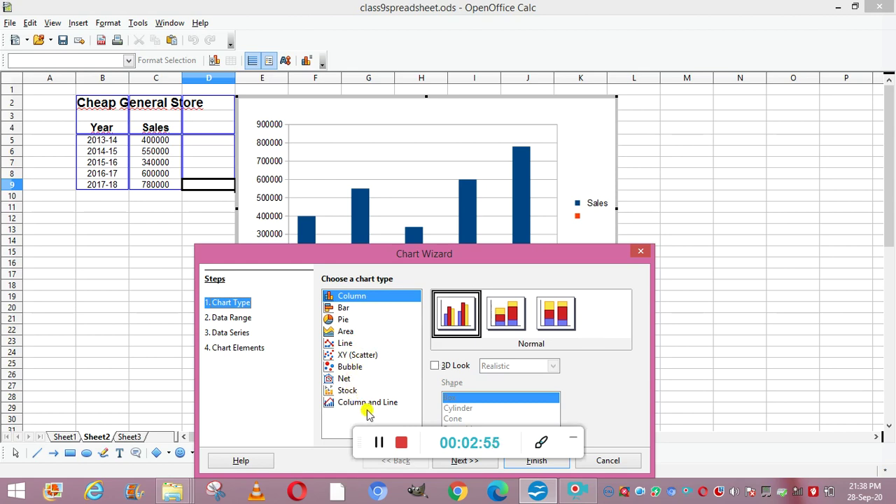
left_click(344, 310)
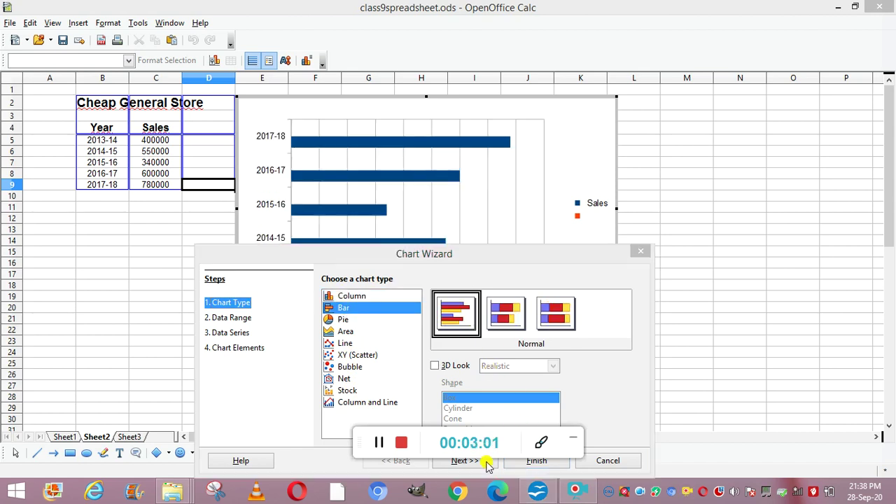
left_click(533, 461)
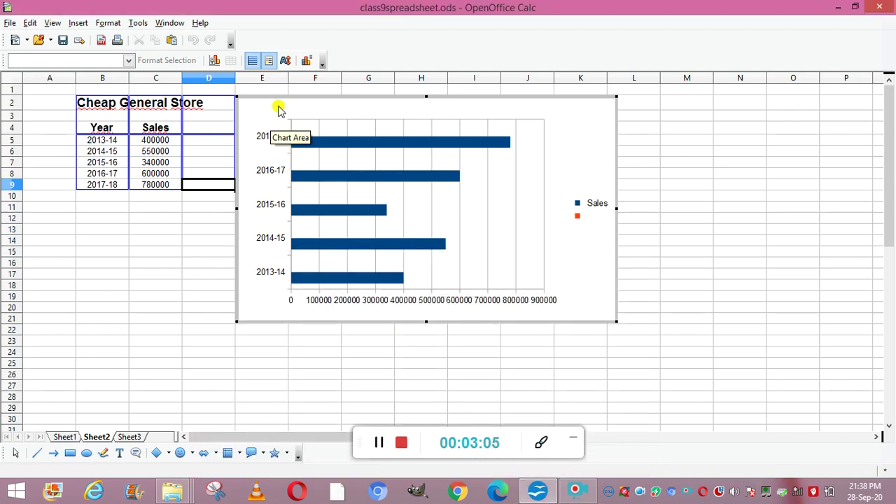
left_click_drag(289, 98, 381, 155)
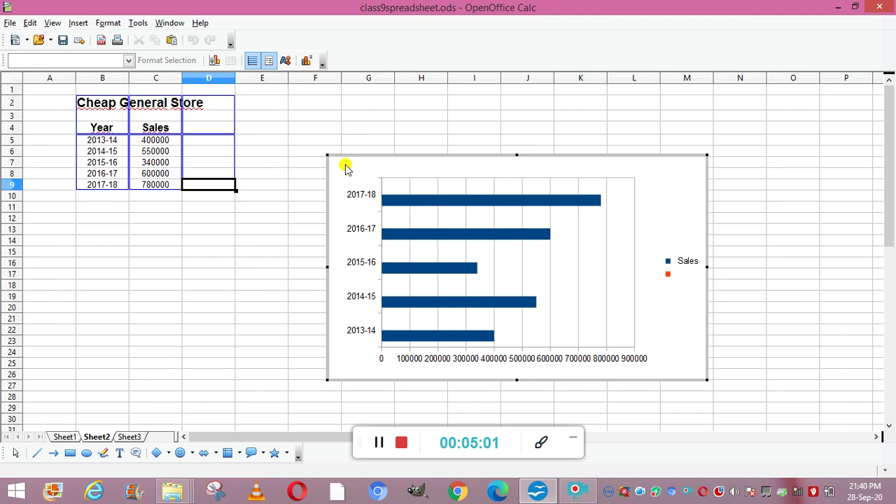
Step: Start a new chart from the range B2:D9 and choose the Stacked variant of the Area chart type
left_click(381, 446)
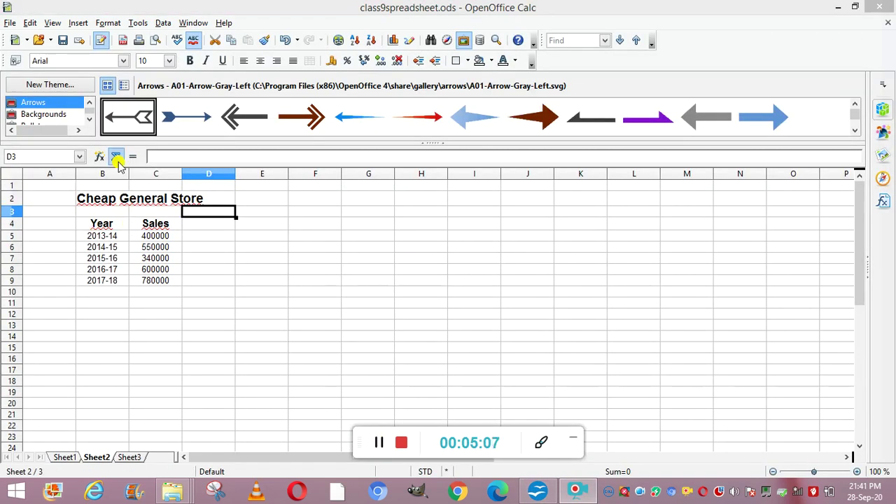
left_click(80, 200)
key("shift+Down")
key("shift+Down")
key("shift+Down")
key("shift+Down")
key("shift+Down")
key("shift+Down")
key("shift+Down")
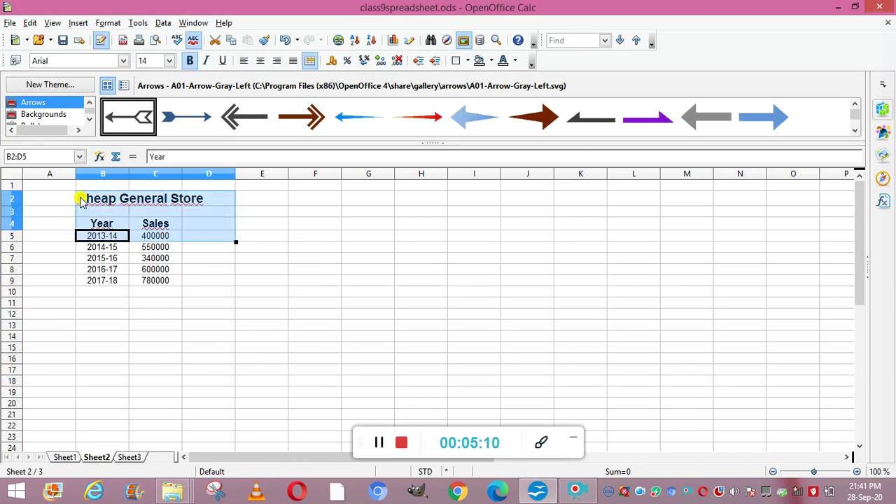
left_click(78, 22)
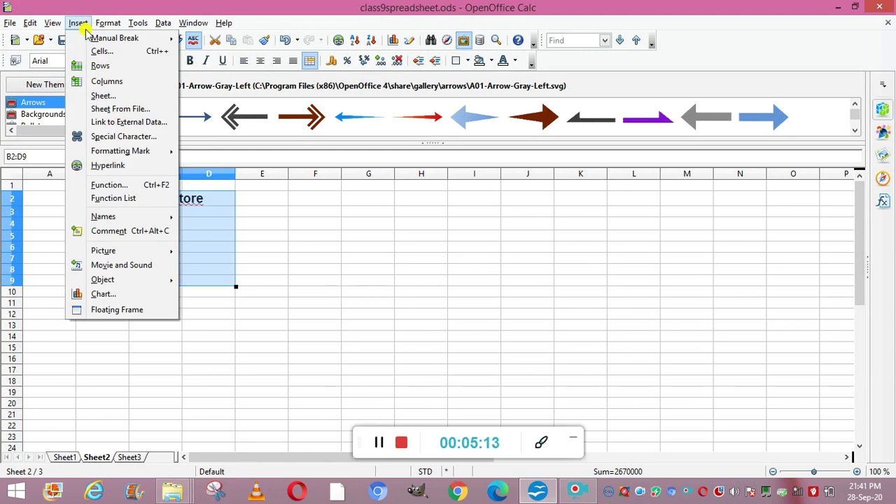
left_click(123, 295)
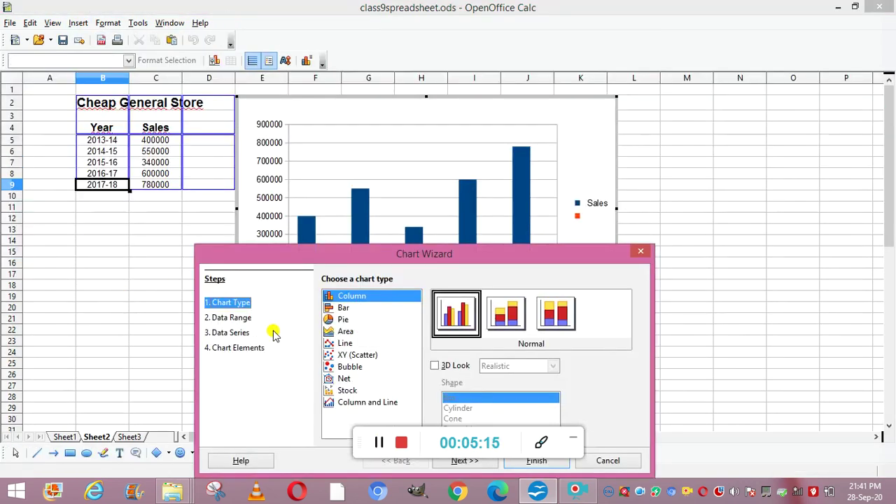
left_click(353, 332)
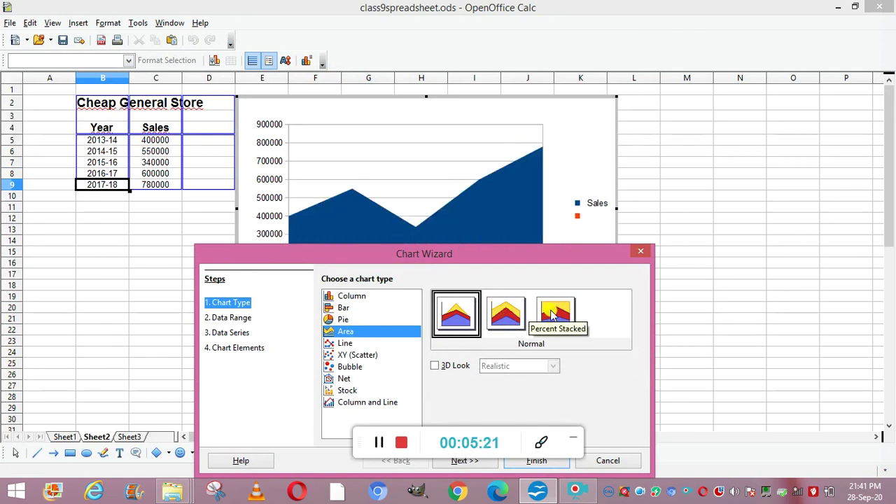
left_click(504, 316)
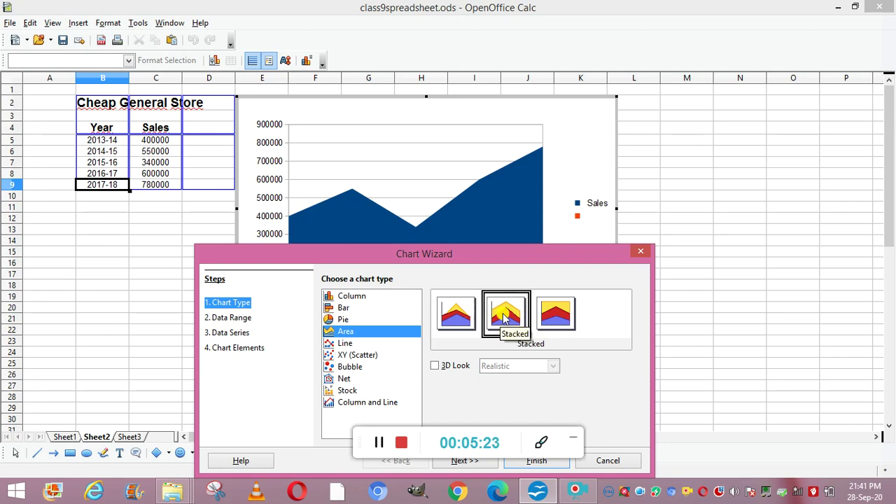
Step: Give the area chart the title "Sales Report" and the subtitle "sales", keep the remaining defaults, and create it
left_click(474, 463)
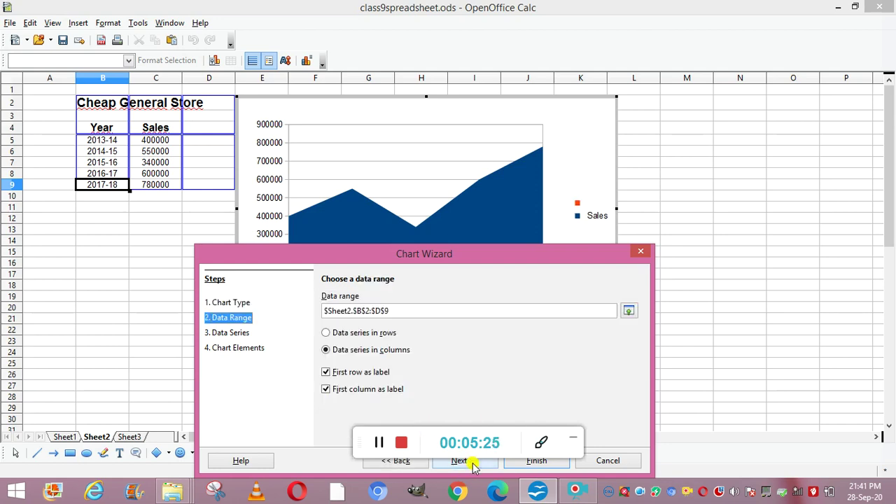
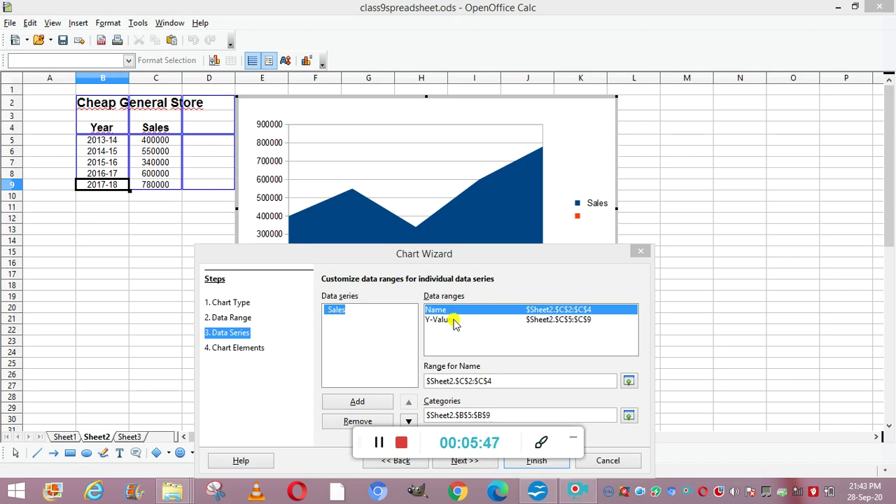
left_click(454, 321)
left_click(465, 463)
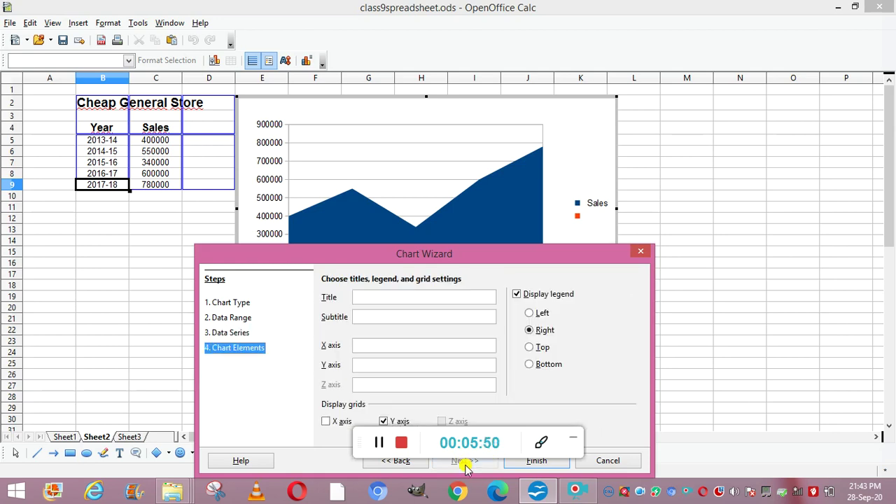
left_click(371, 296)
type("Sla")
type("al")
type("es Report")
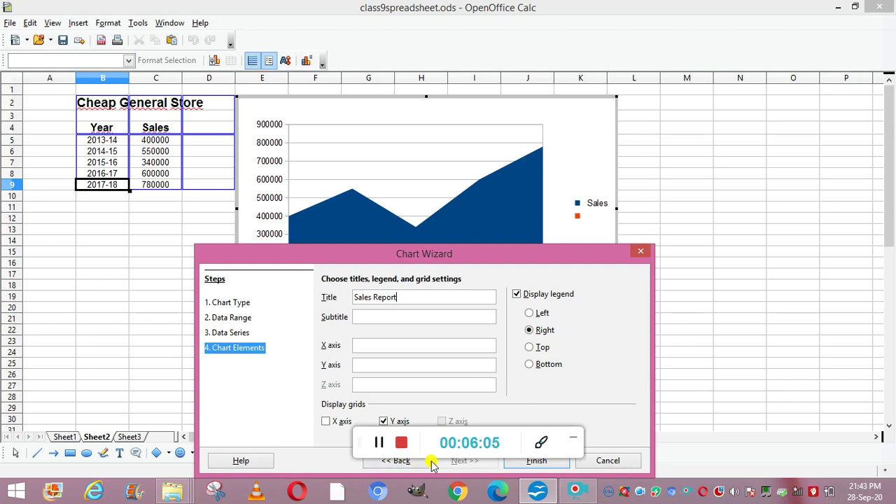
left_click(408, 317)
type("sales")
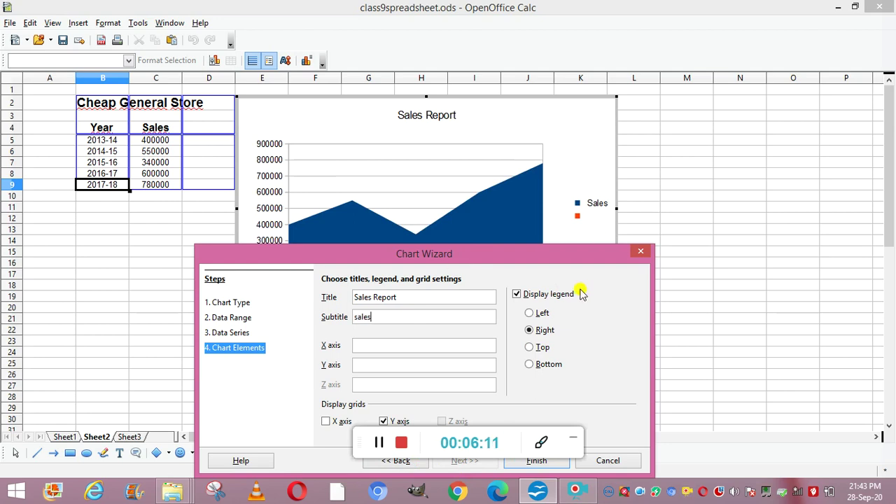
left_click(522, 462)
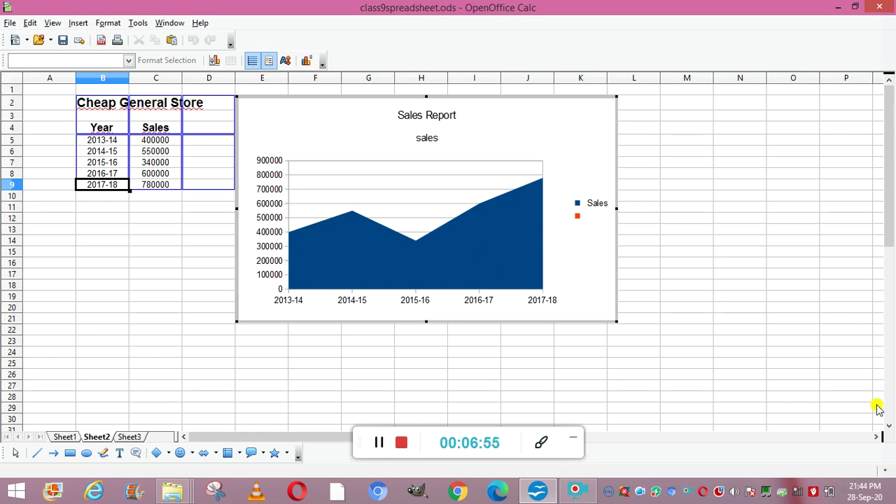
Step: Look over the earlier bar chart further down the sheet and return to the area chart beside the sales table
scroll(890, 429, "down", 3)
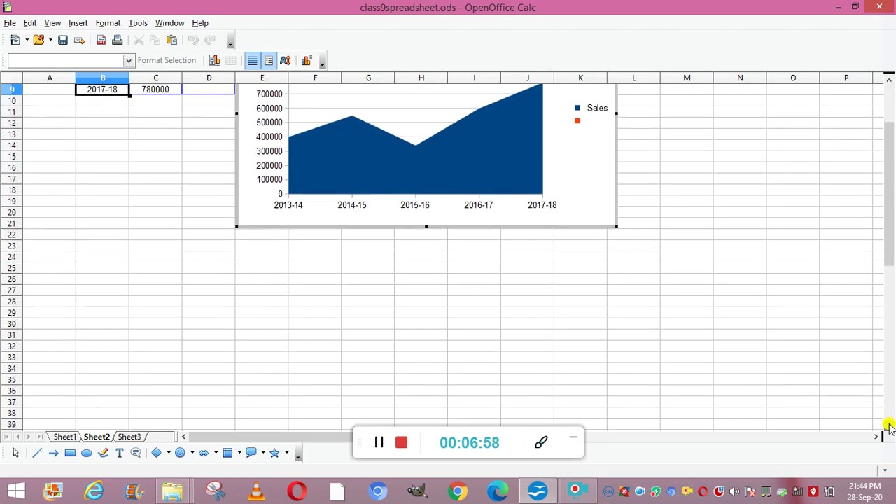
scroll(890, 412, "down", 20)
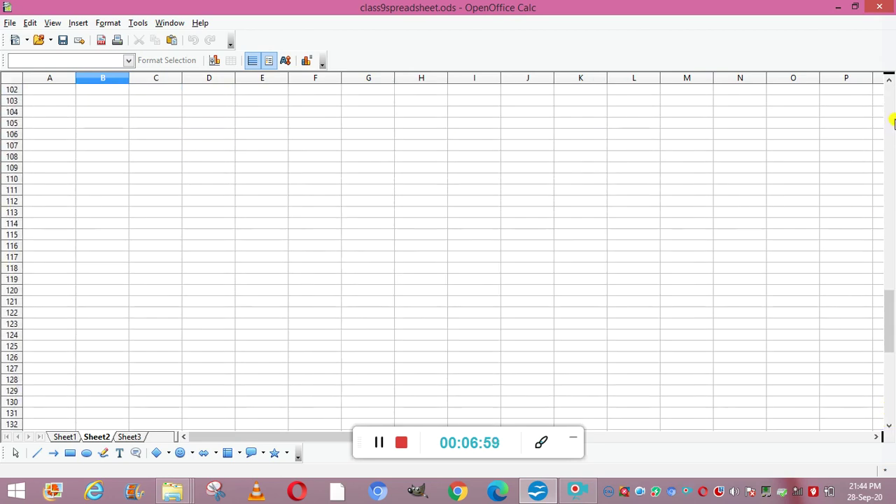
scroll(887, 110, "up", 20)
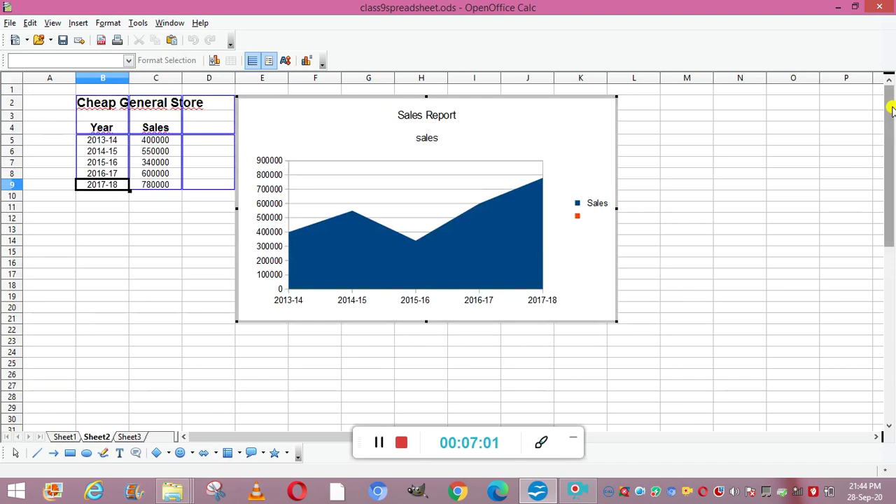
left_click(888, 277)
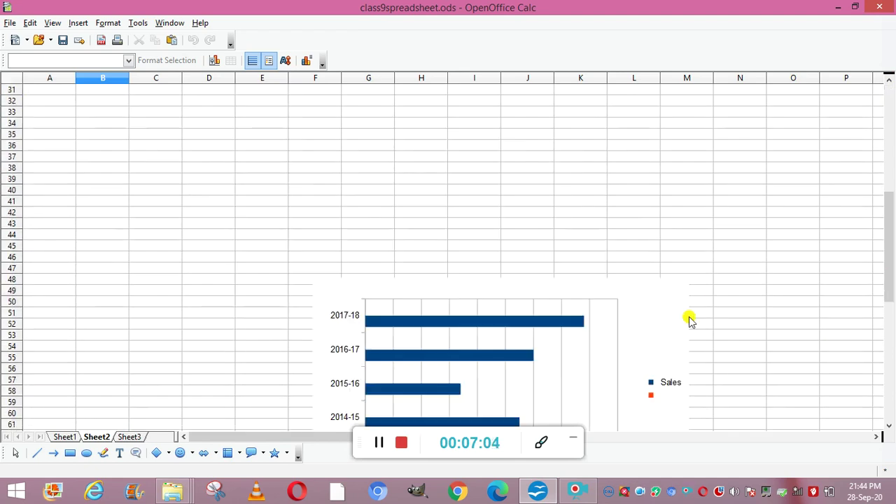
scroll(873, 388, "down", 1)
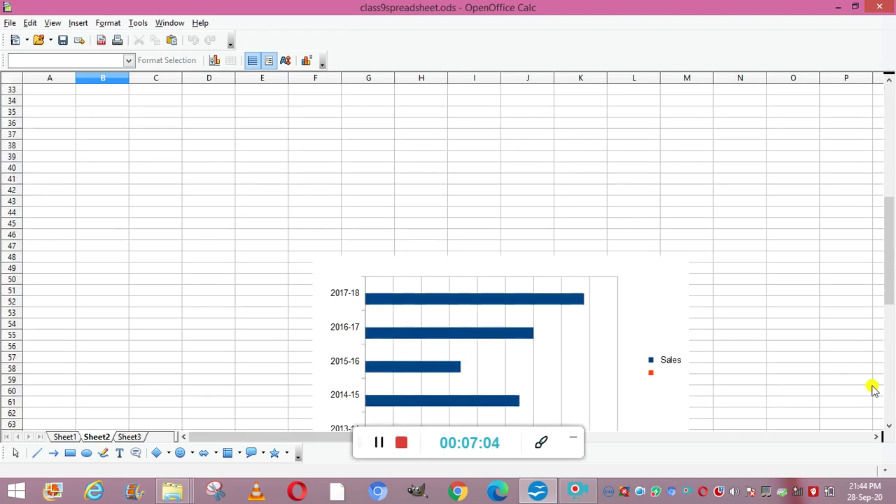
left_click(888, 425)
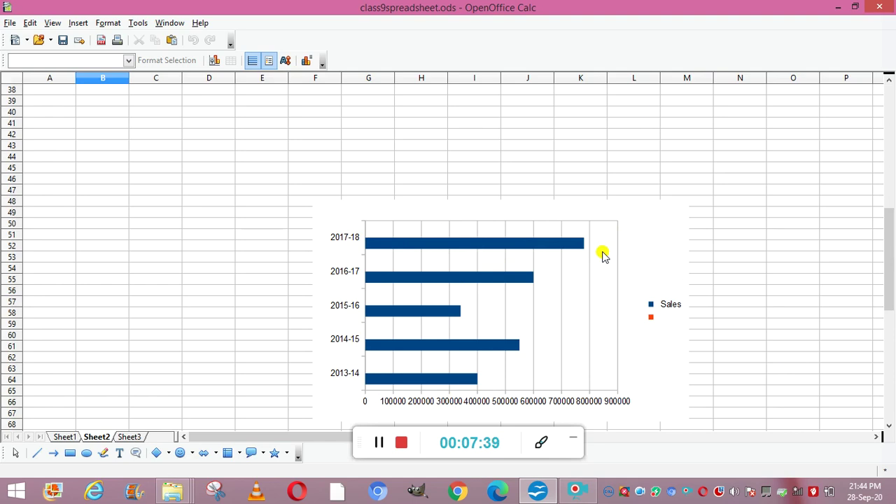
left_click(888, 86)
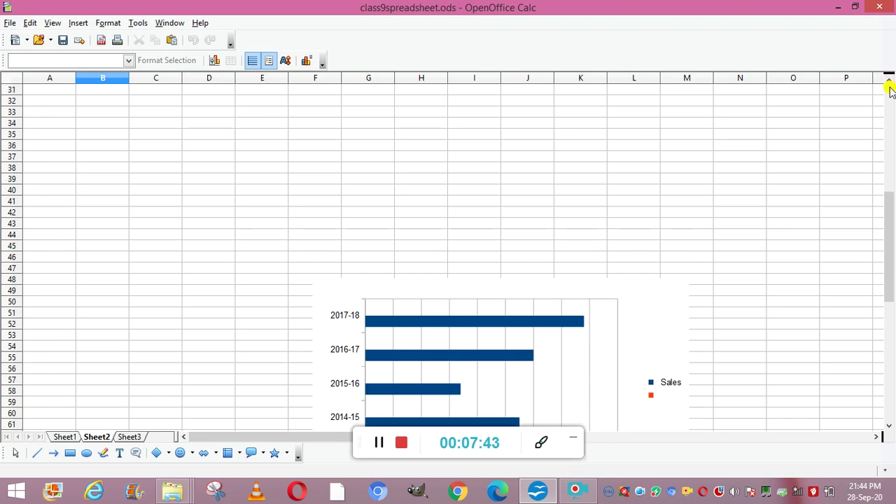
scroll(890, 87, "up", 10)
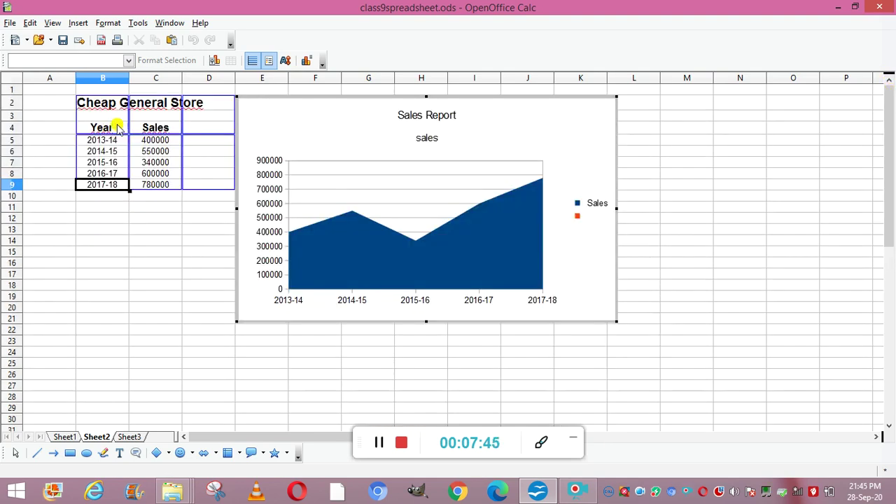
Step: Move the area chart to about columns F to M, rows 10 to 30, and leave chart editing
left_click_drag(269, 96, 334, 198)
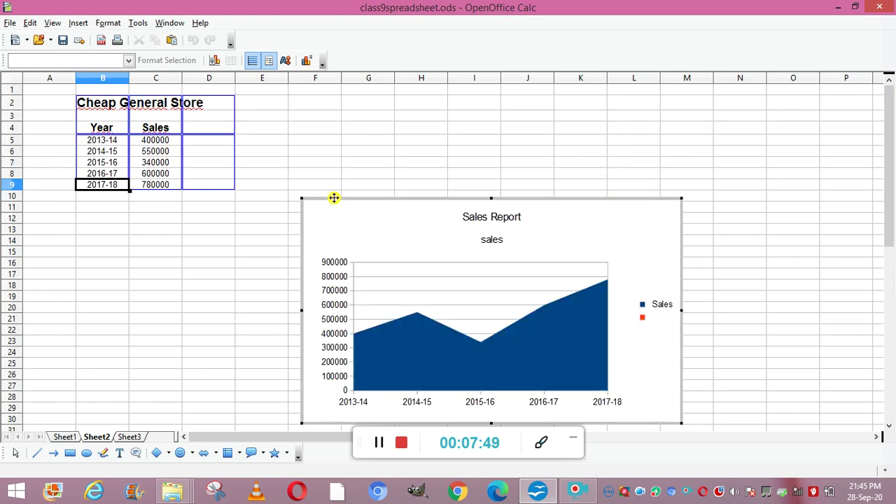
left_click(83, 105)
Step: Start another chart from the range B2:D9 as a Line chart with Points and Lines and stacked series
left_click(128, 202)
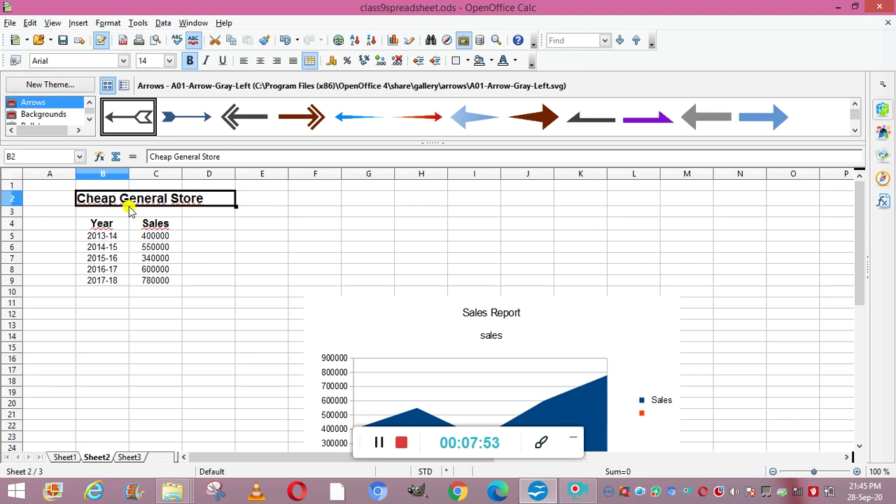
key("shift+Down")
key("shift+Down")
key("shift+Down")
key("shift+Down")
key("shift+Down")
key("shift+Down")
key("shift+Down")
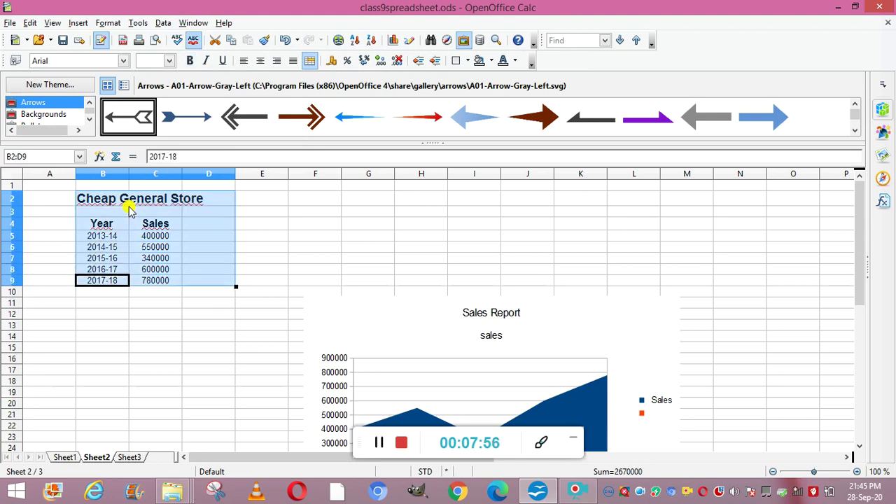
left_click(77, 22)
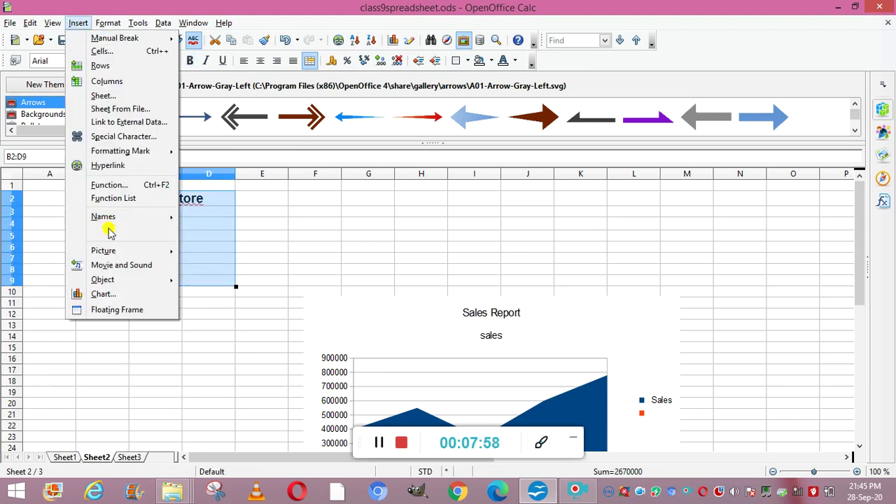
left_click(107, 294)
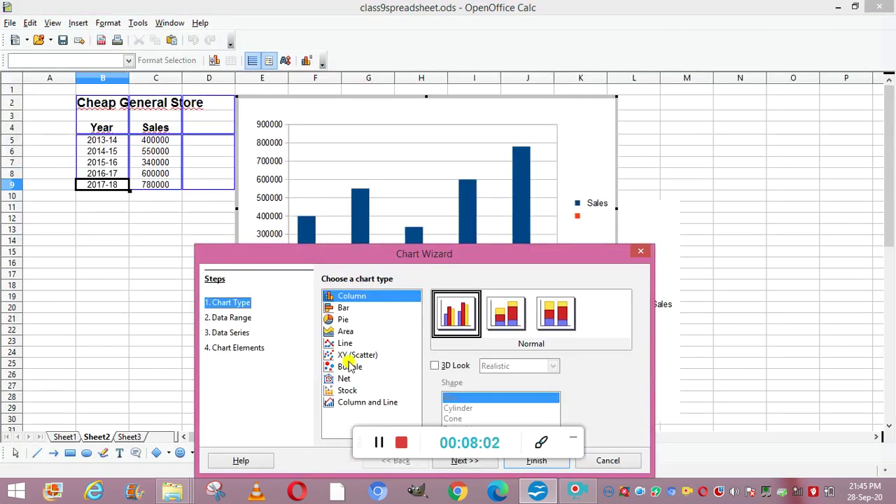
left_click(347, 343)
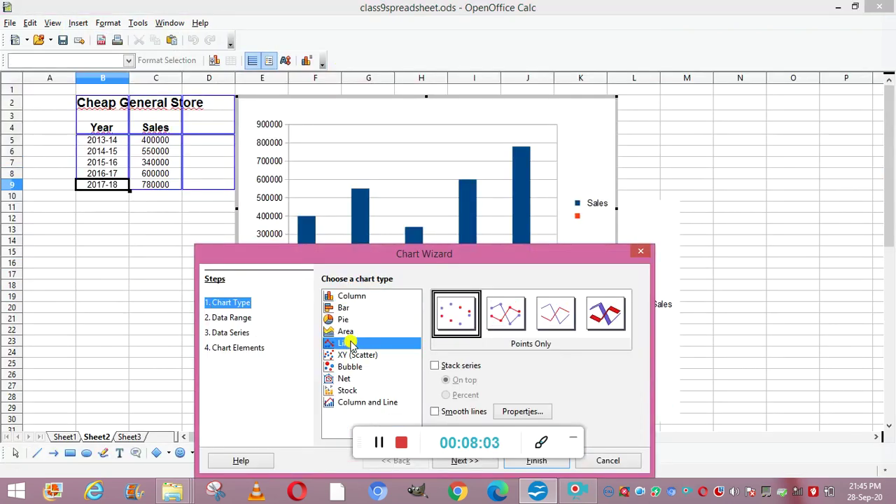
left_click(518, 314)
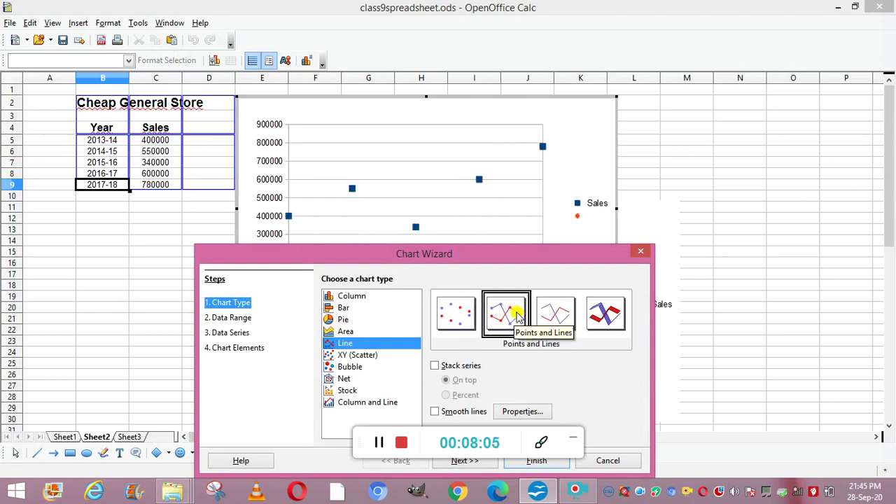
left_click(473, 462)
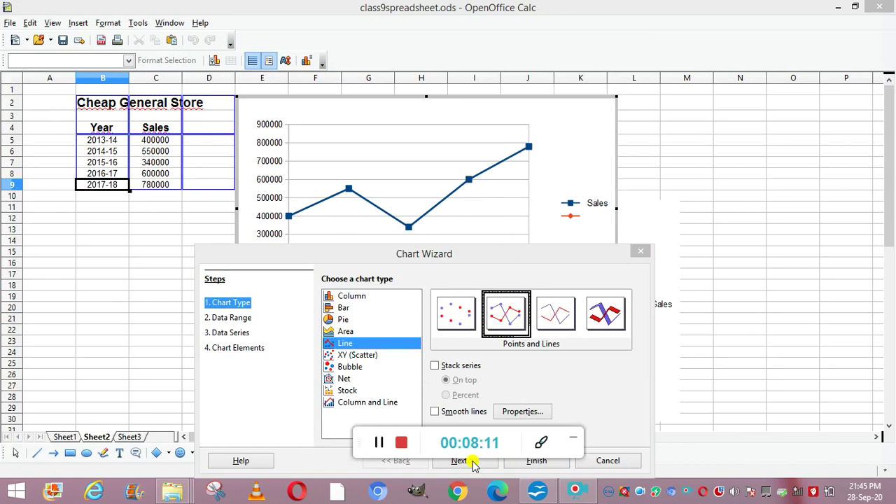
left_click(436, 366)
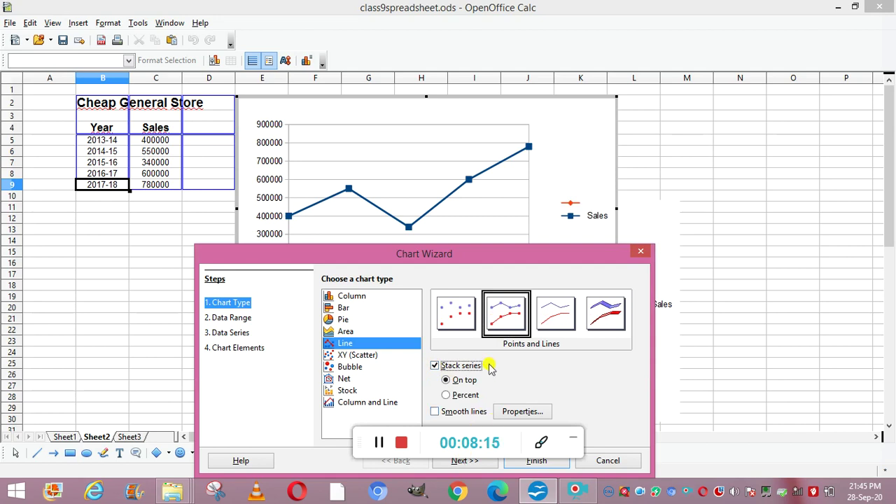
Step: Title the line chart "sales report", keep the default data range and series settings, create it and leave chart editing
left_click(459, 460)
left_click(474, 465)
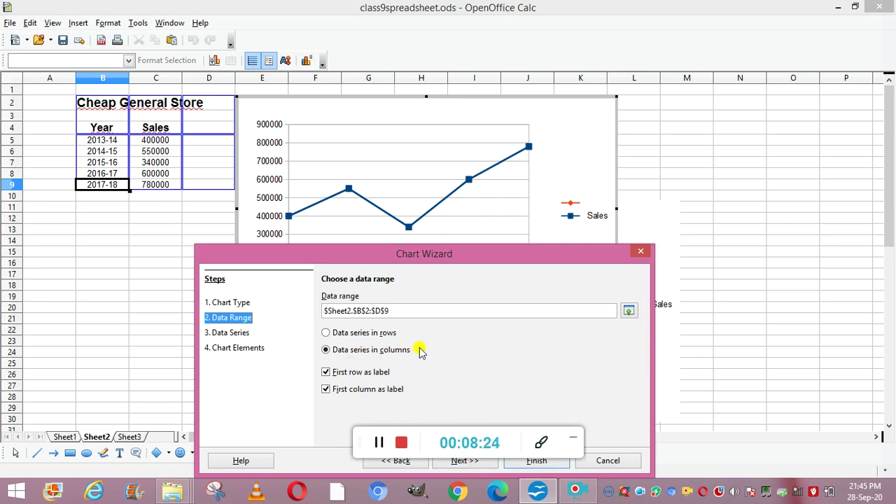
left_click(466, 465)
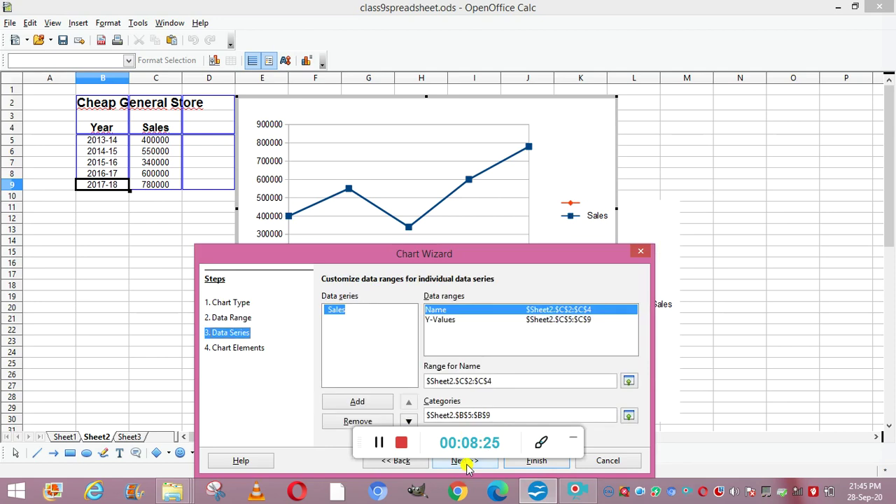
left_click(467, 465)
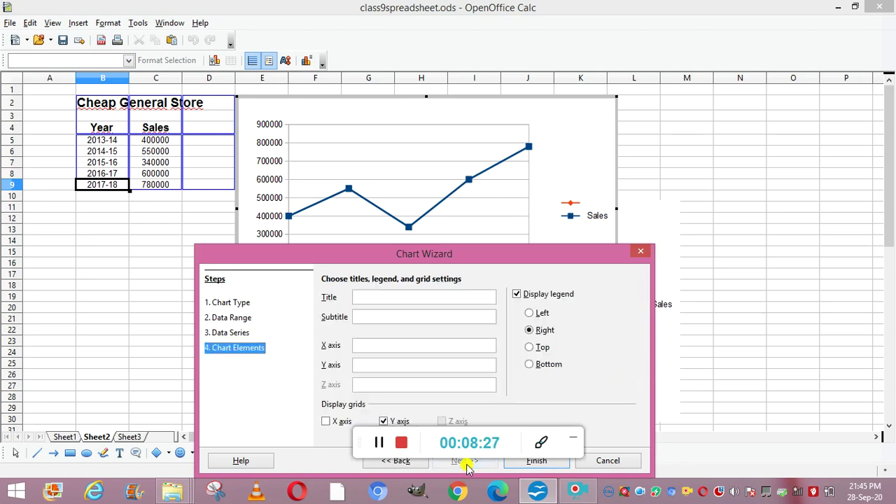
left_click(396, 301)
type("sales report")
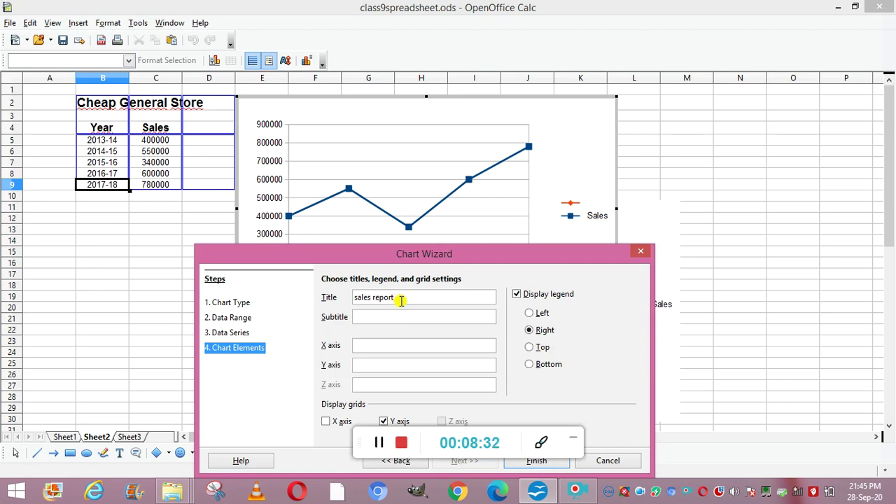
left_click(535, 462)
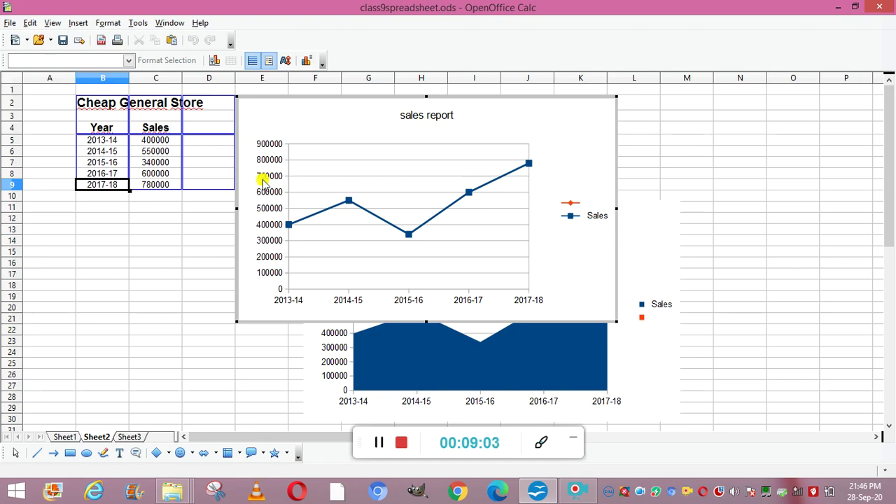
left_click(163, 240)
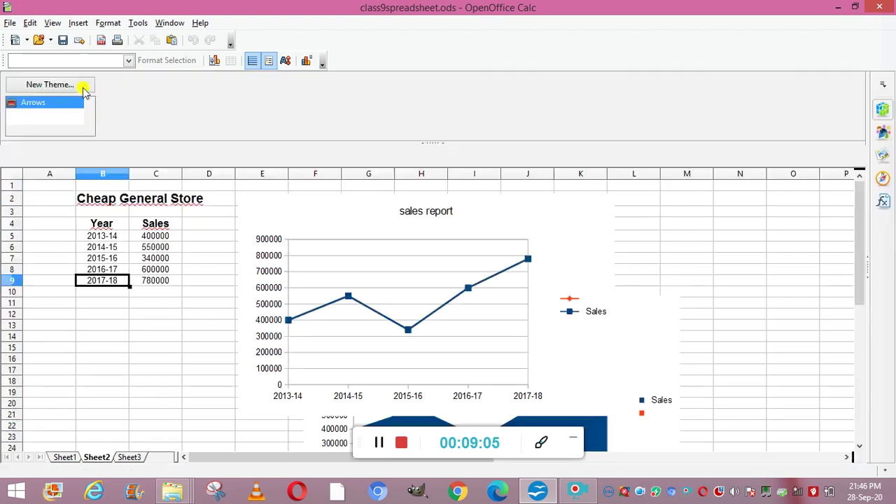
Step: Select the range B2:D9 and start a chart from it as an Exploded Pie Chart
left_click(84, 199)
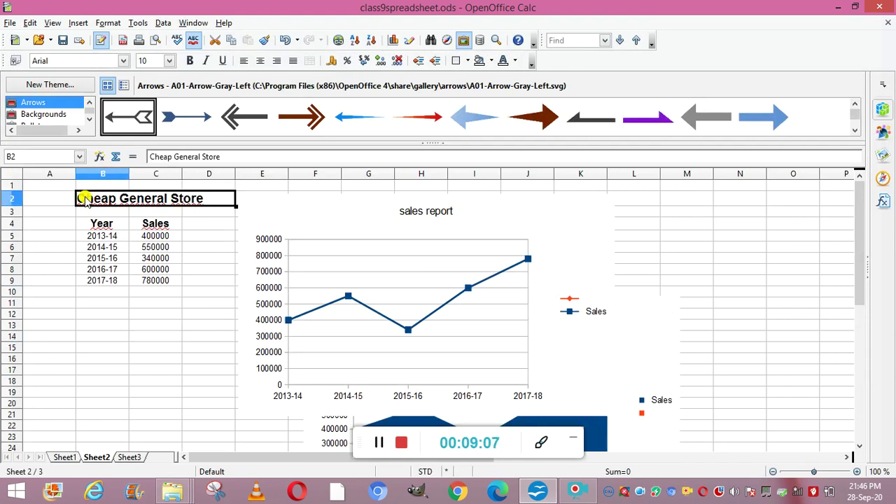
key("shift+Down")
key("shift+Down")
key("shift+Down")
key("shift+Down")
key("shift+Down")
key("shift+Down")
key("shift+Down")
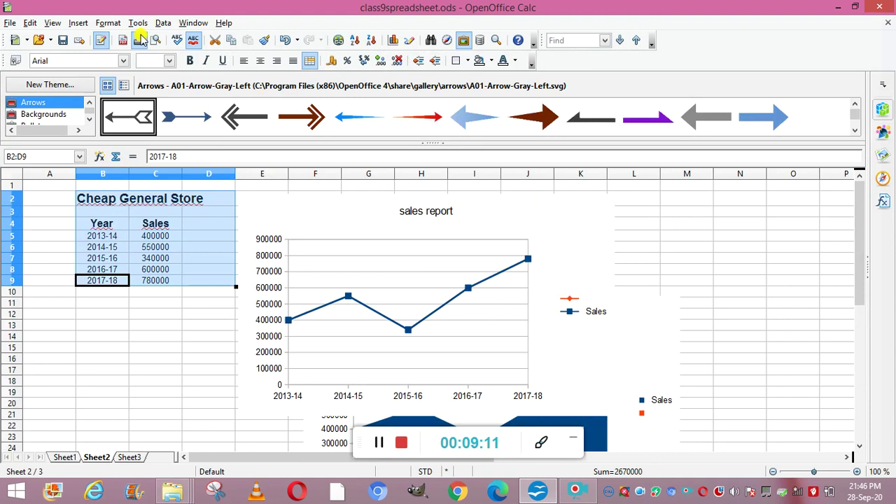
left_click(81, 26)
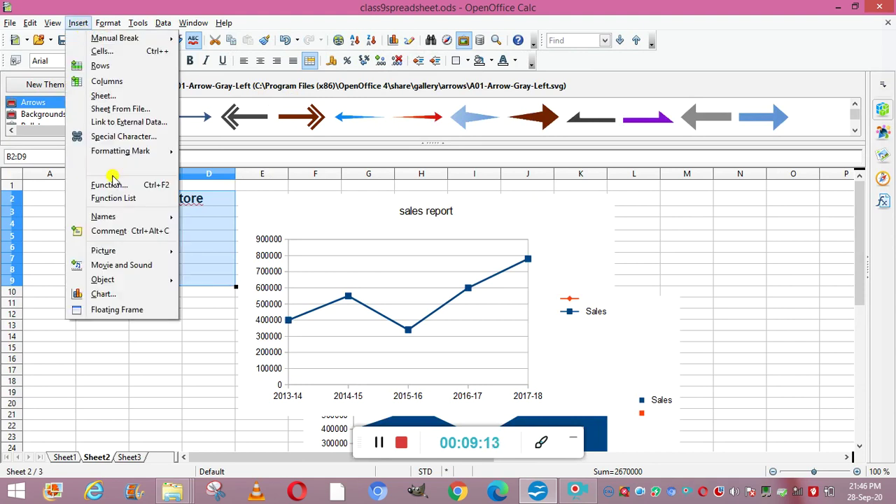
left_click(115, 295)
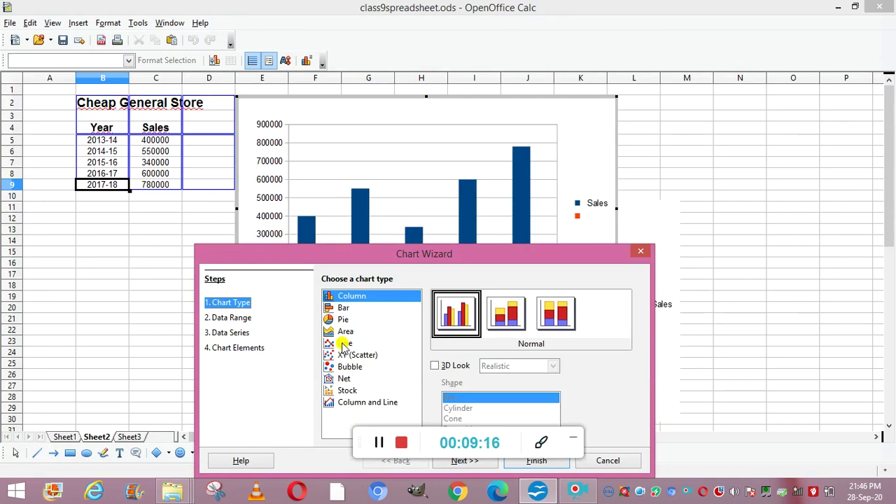
left_click(343, 318)
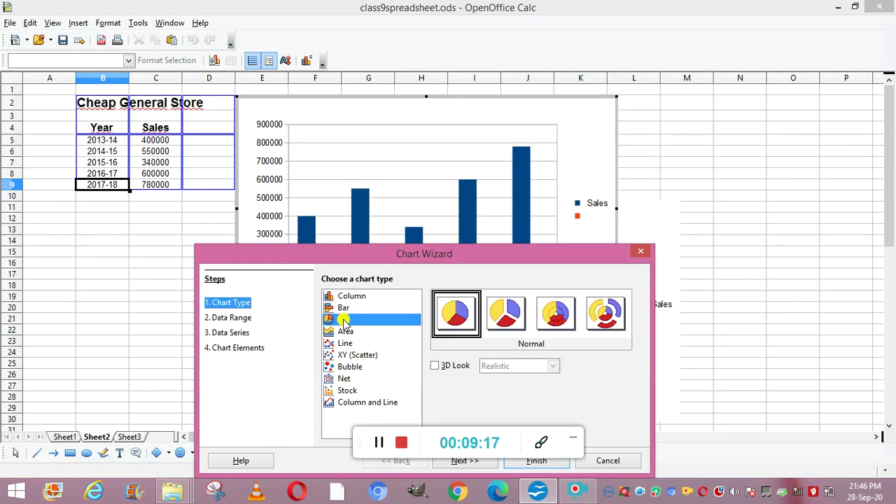
left_click(506, 316)
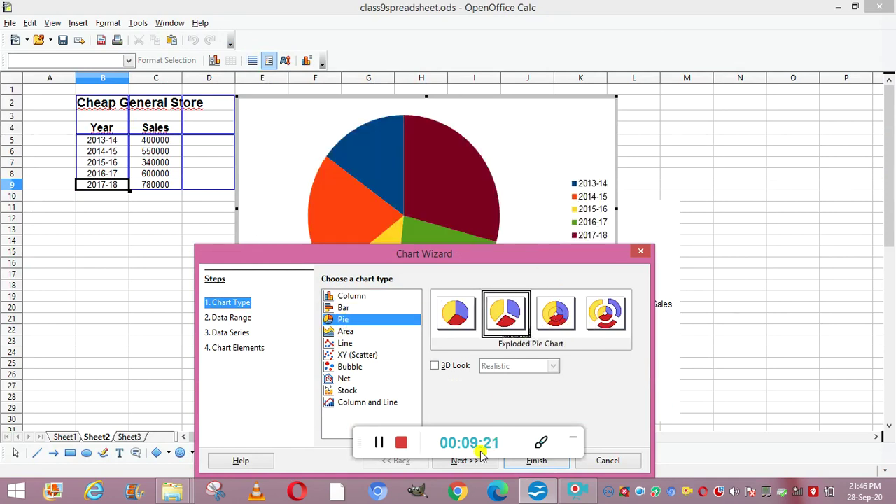
Step: Try to create the exploded pie chart with the default data range and series and no title
left_click(382, 446)
left_click(467, 464)
left_click(469, 463)
left_click(469, 462)
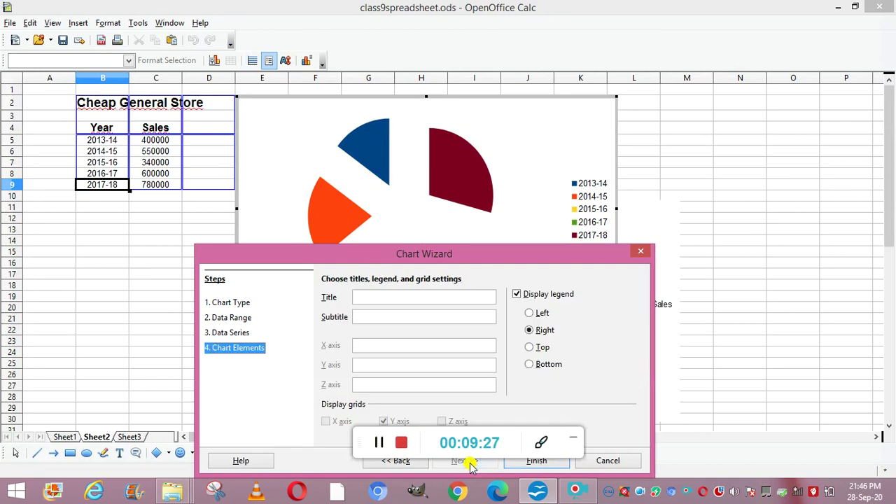
left_click(530, 462)
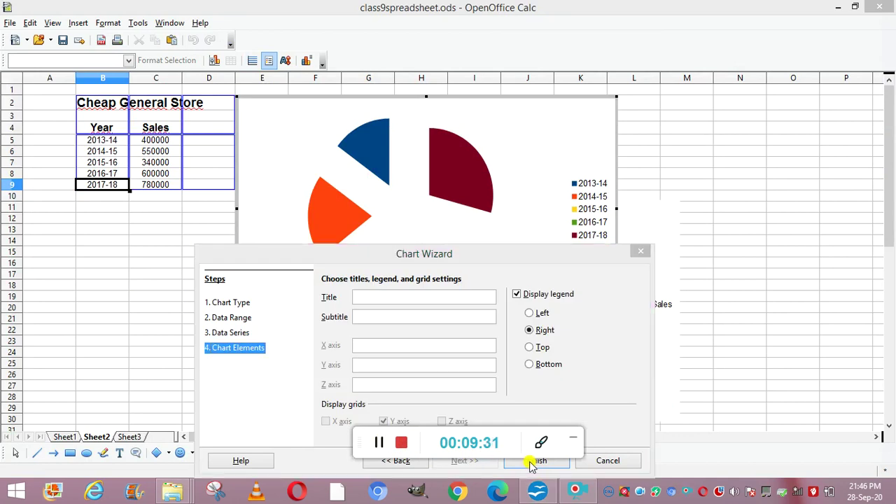
left_click(641, 255)
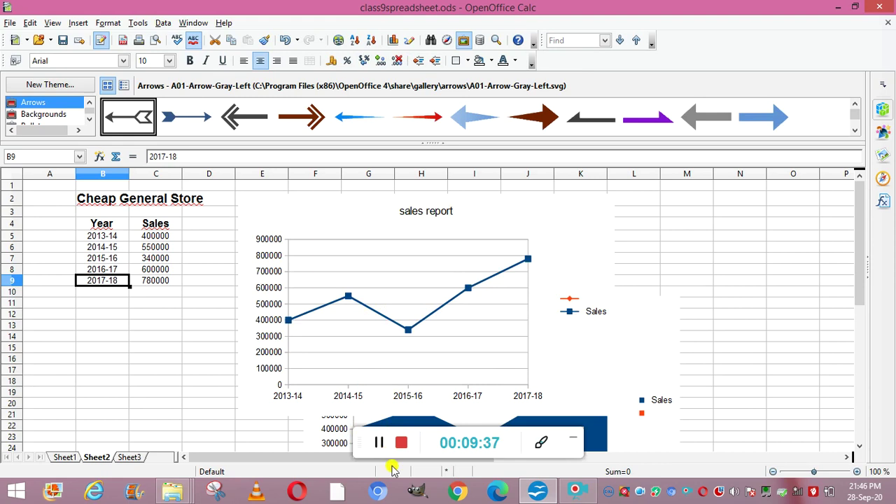
left_click(382, 444)
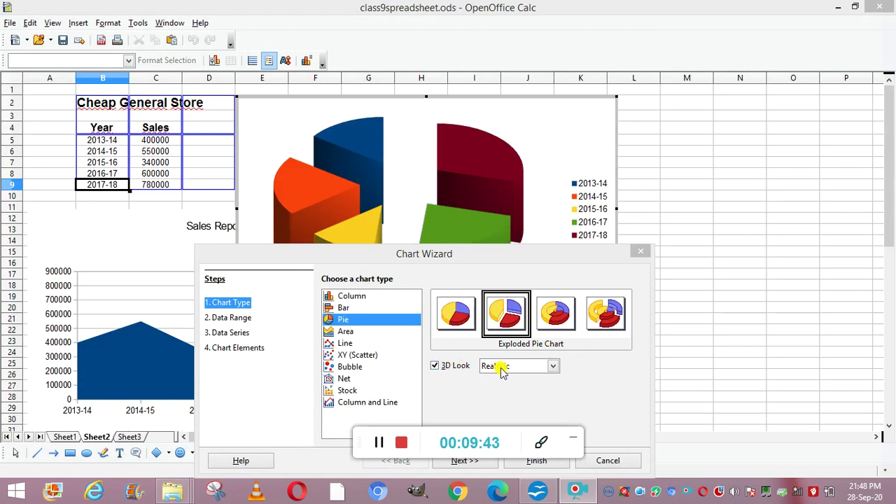
Step: Keep the Realistic 3D look for the exploded pie chart, check its Y-Values range and create it
left_click(554, 367)
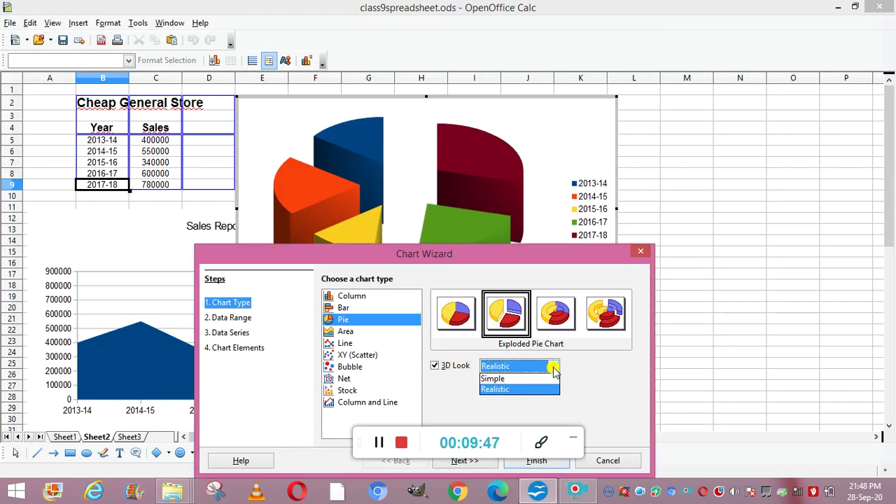
left_click(538, 389)
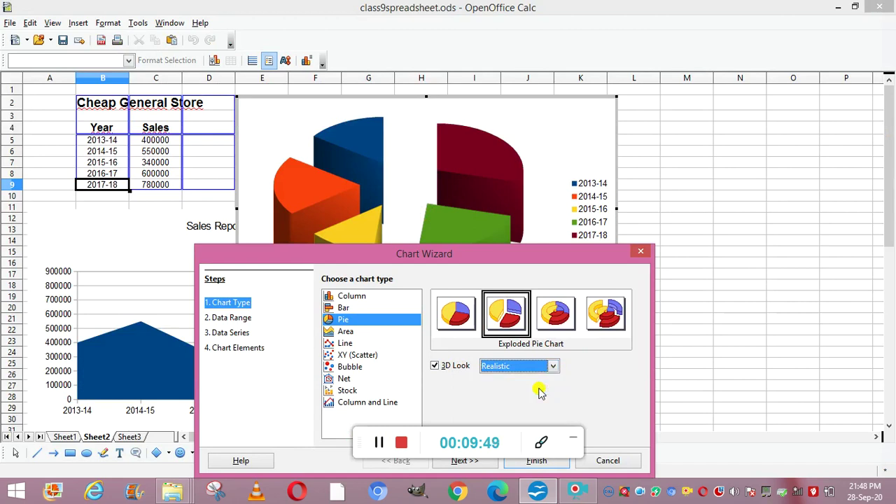
left_click(452, 468)
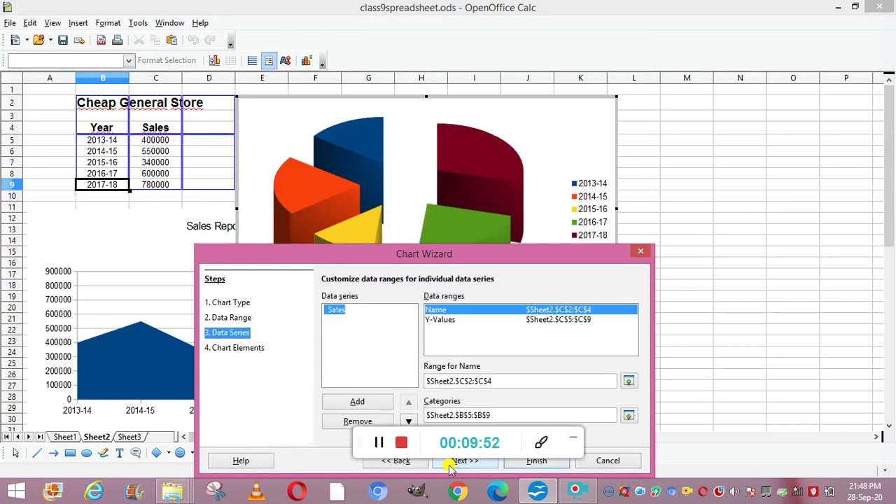
left_click(472, 320)
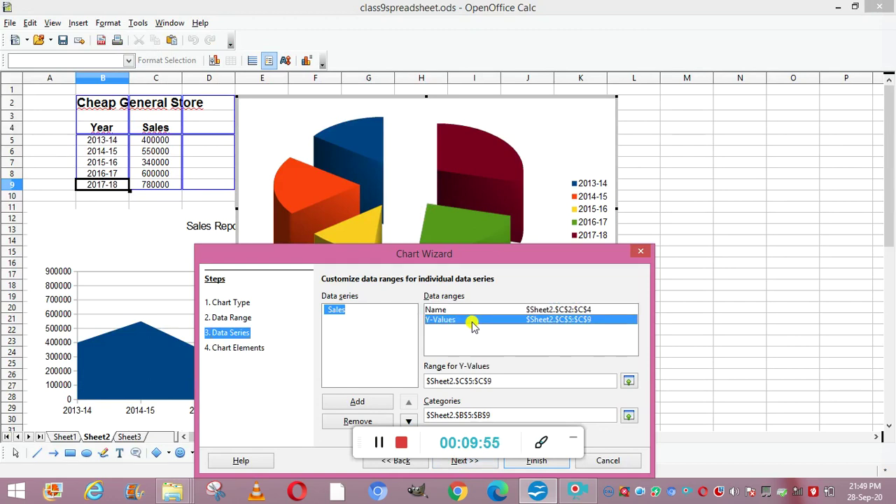
left_click(549, 462)
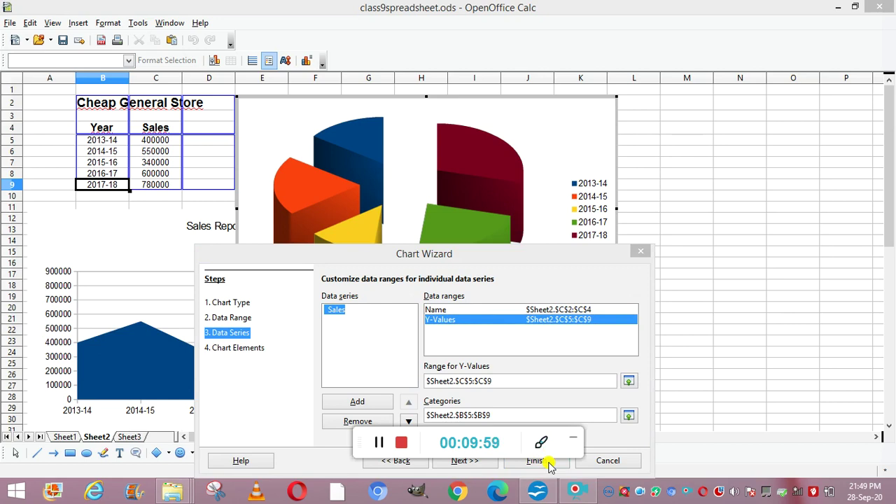
left_click(549, 462)
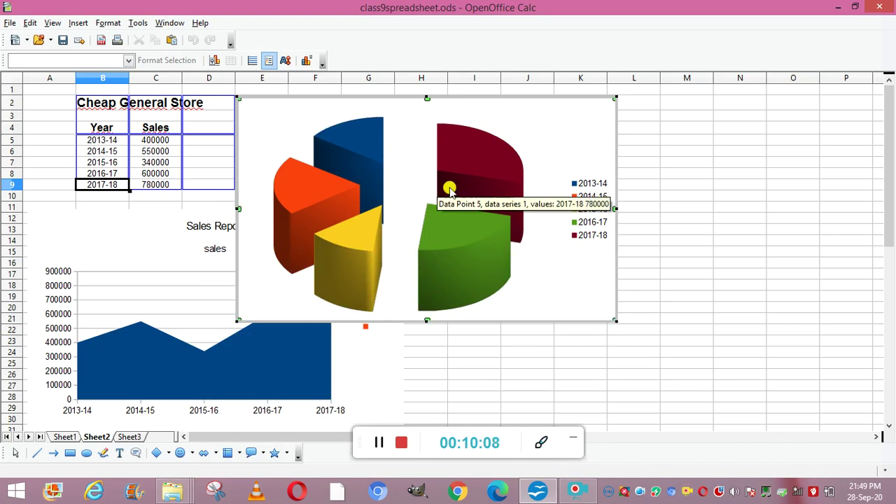
Step: Move the 3D pie chart to about columns I to P, rows 17 to 37, and leave chart editing
left_click(400, 155)
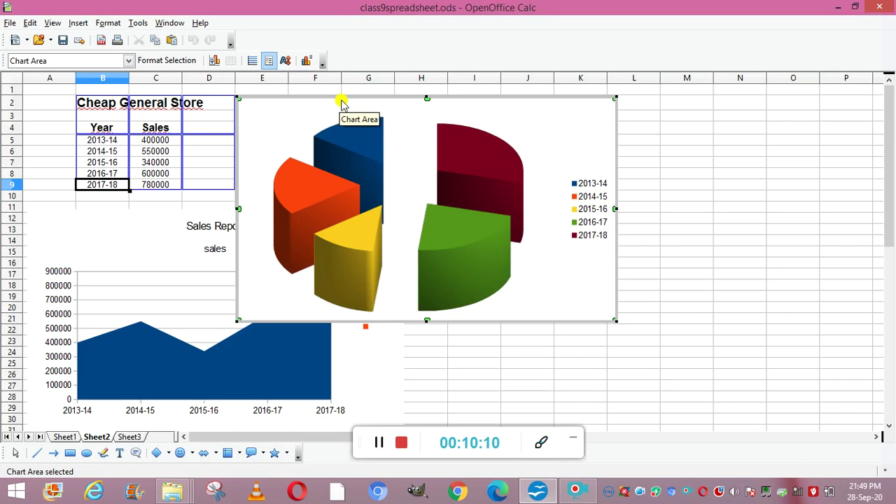
left_click_drag(342, 97, 568, 229)
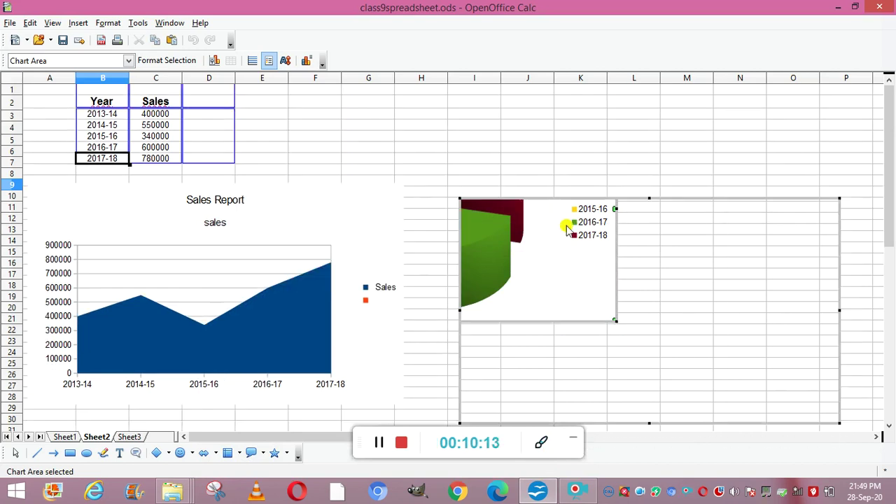
left_click(566, 227)
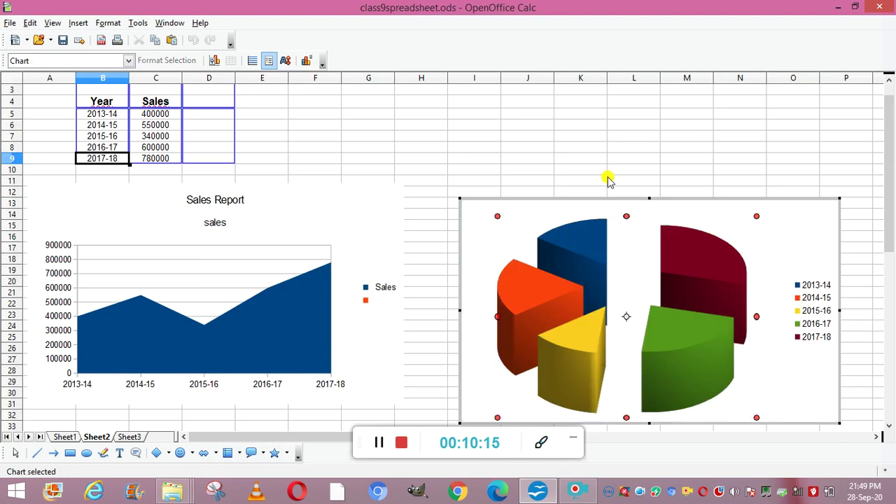
left_click_drag(593, 201, 596, 244)
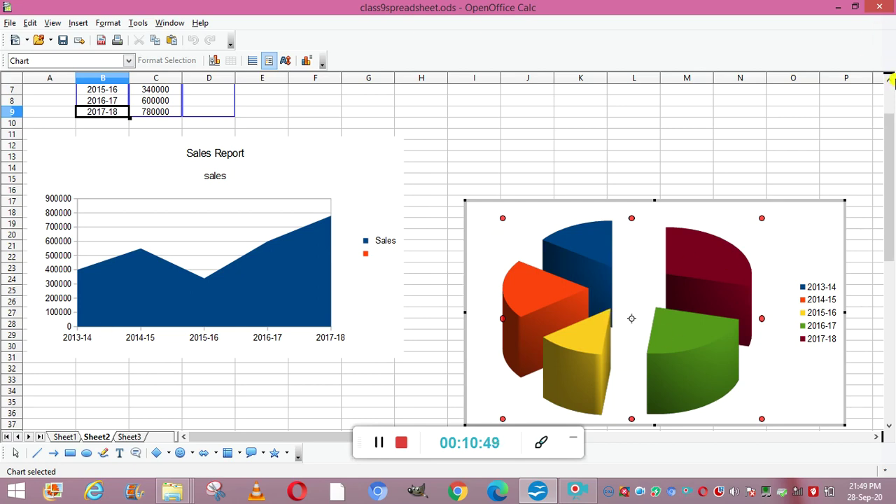
left_click(889, 81)
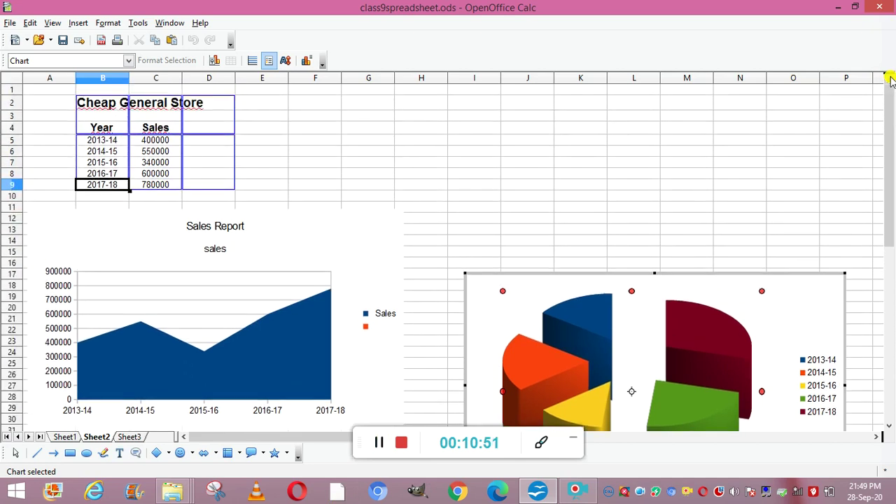
left_click(100, 105)
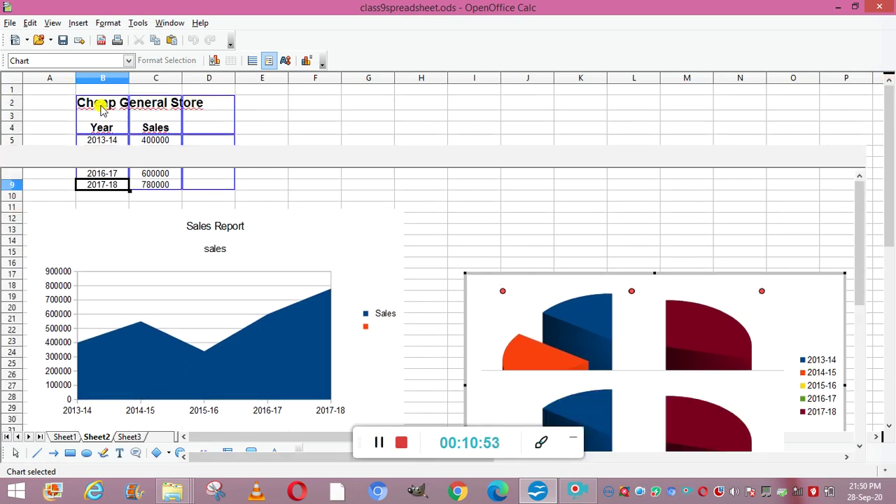
double_click(100, 105)
Step: Select the range B2:D9 and start another chart from it as an XY (Scatter) chart with Points Only
left_click(91, 198)
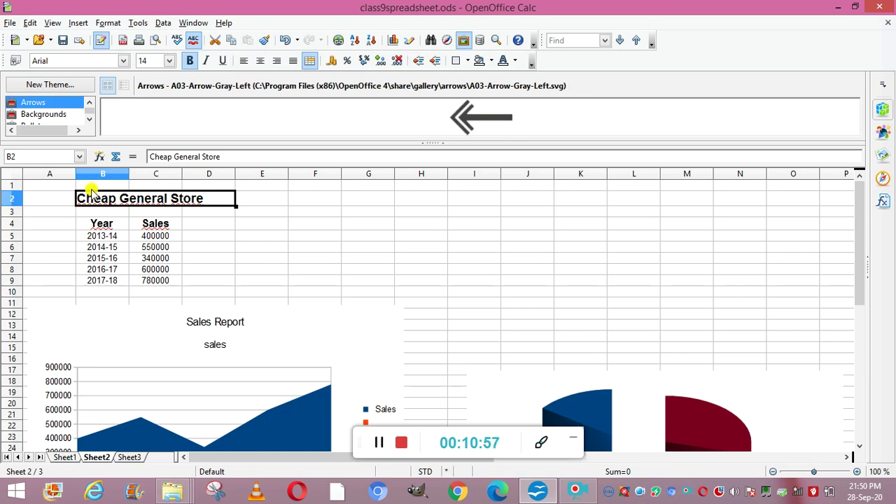
key("shift+Down")
key("shift+Down")
key("shift+Down")
key("shift+Down")
key("shift+Down")
key("shift+Down")
key("shift+Down")
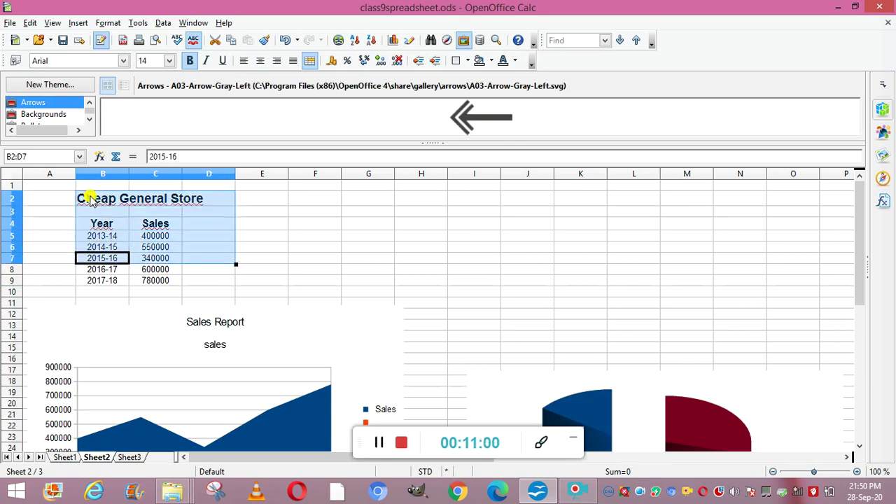
left_click(77, 23)
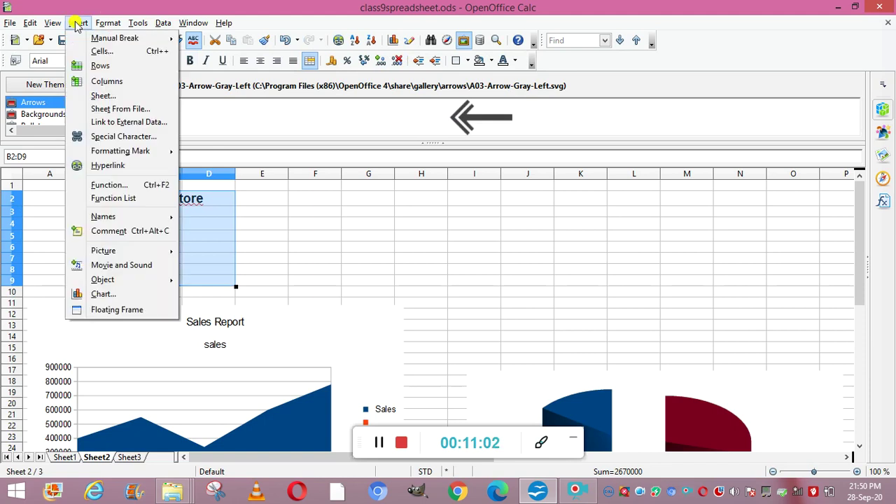
left_click(112, 293)
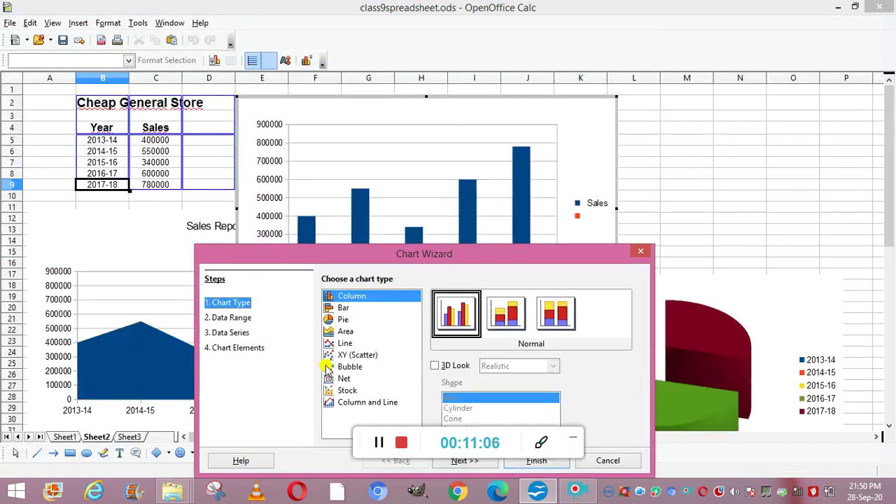
left_click(359, 355)
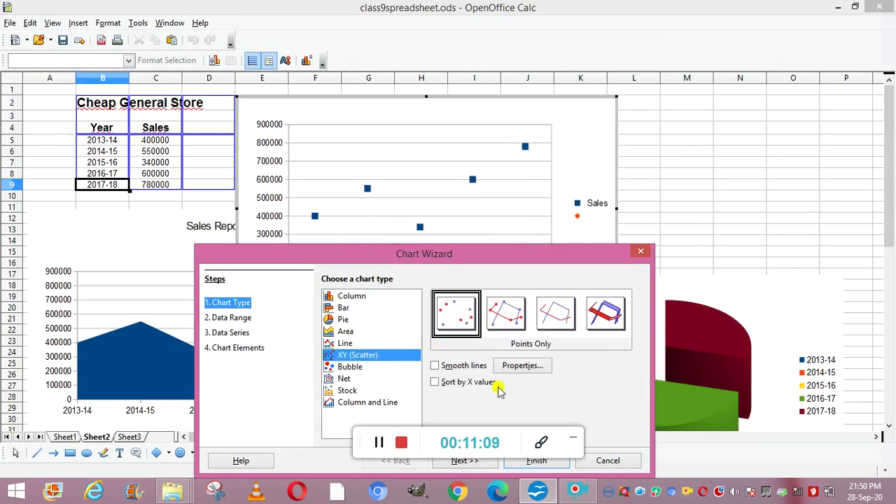
Step: Keep the default data range and series, title the scatter chart "sales report", place its legend on the left, display the X axis grid and create it
left_click(460, 460)
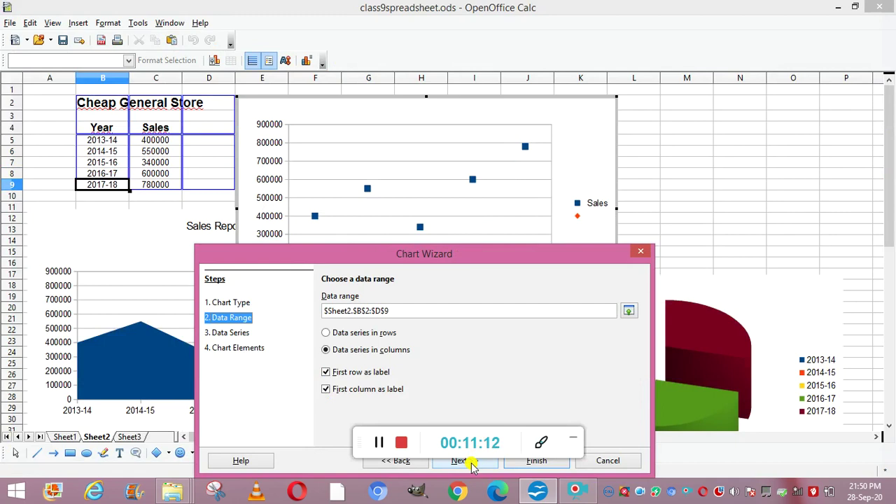
left_click(466, 460)
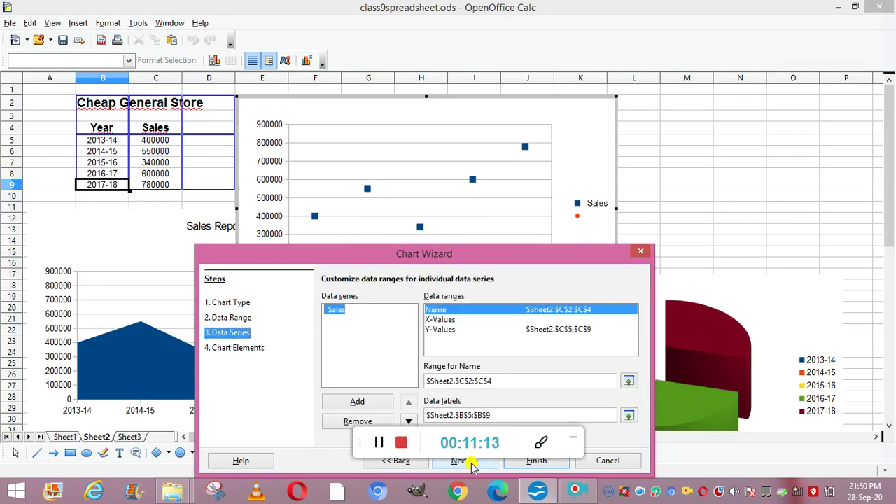
left_click(465, 461)
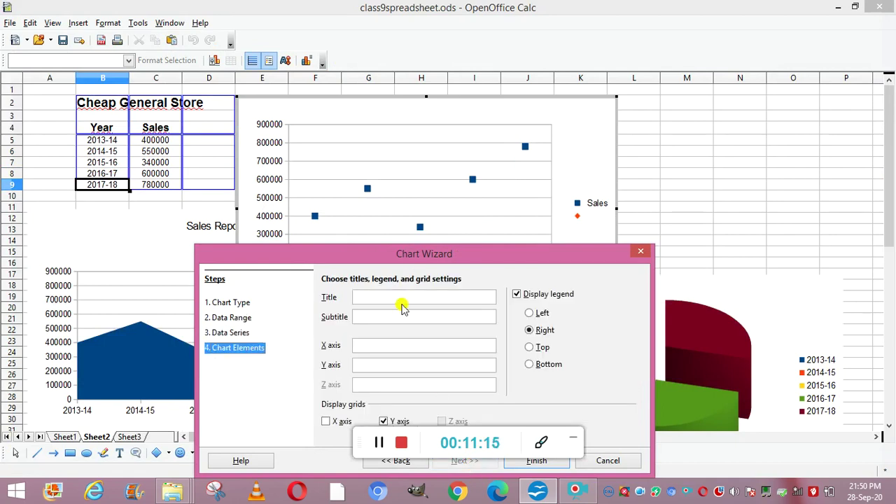
type("sales report")
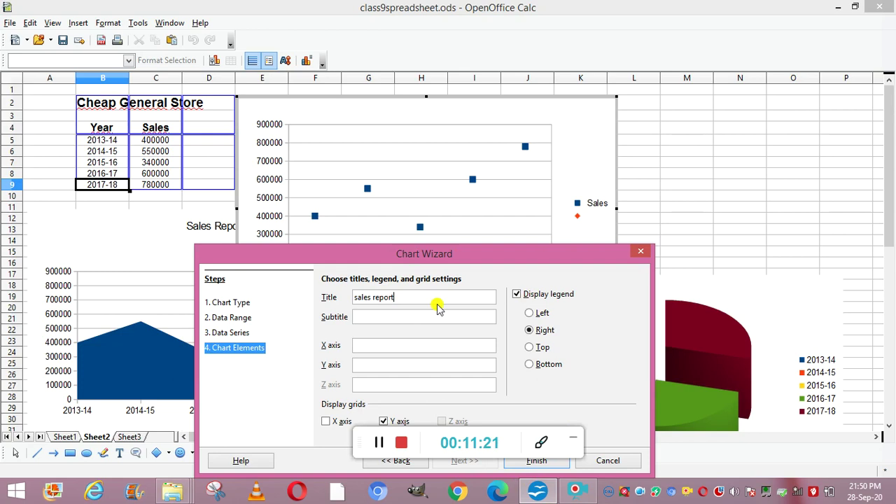
left_click(527, 462)
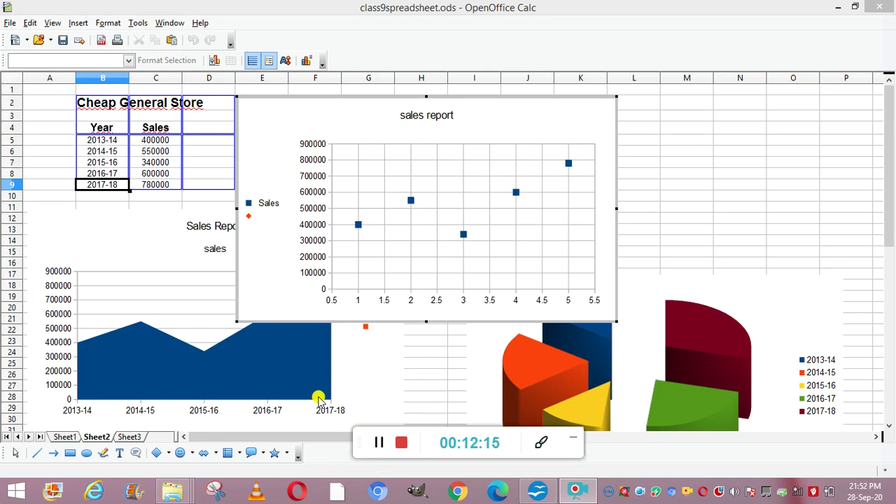
Step: Leave editing of the scatter chart and view the page preview of Sheet2 with its table and charts
left_click(10, 23)
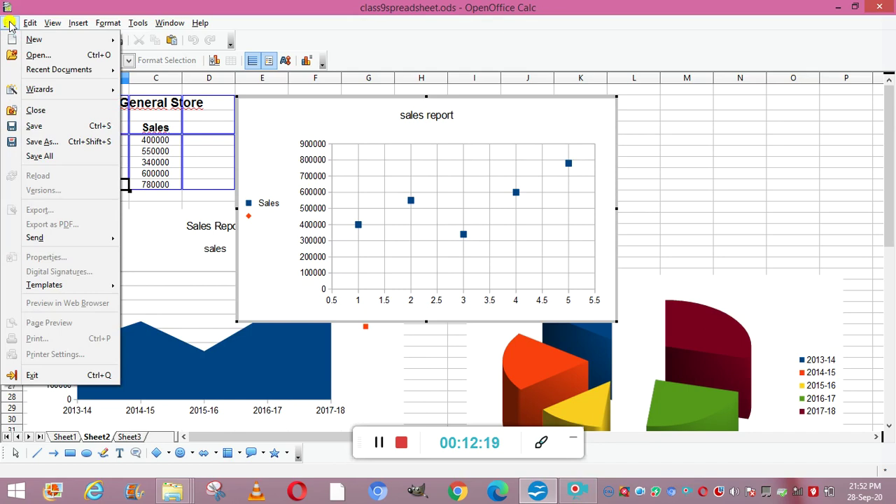
left_click(377, 452)
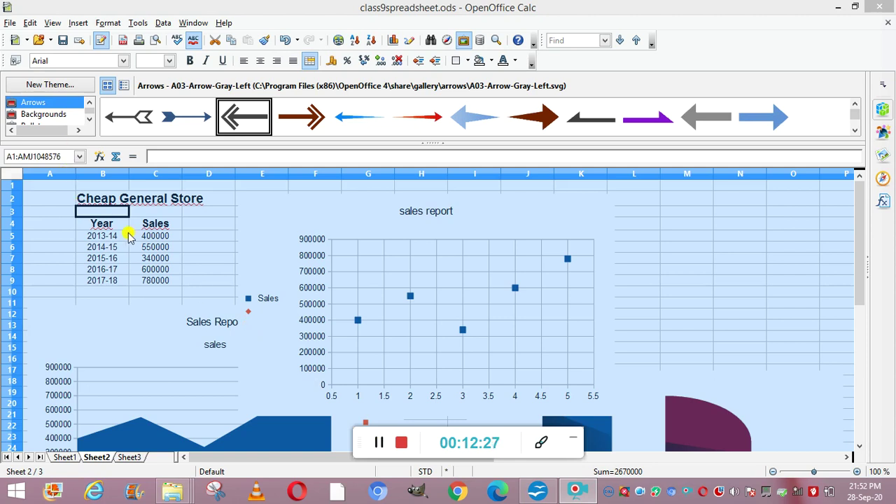
left_click(11, 23)
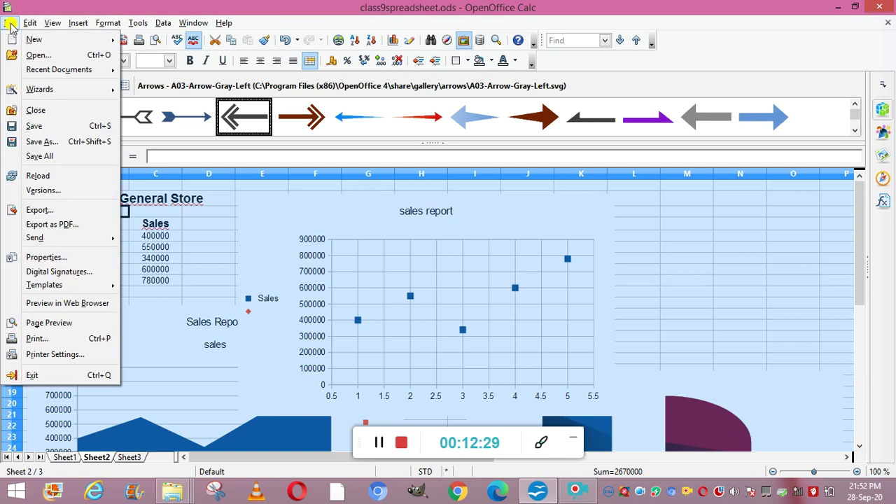
left_click(49, 323)
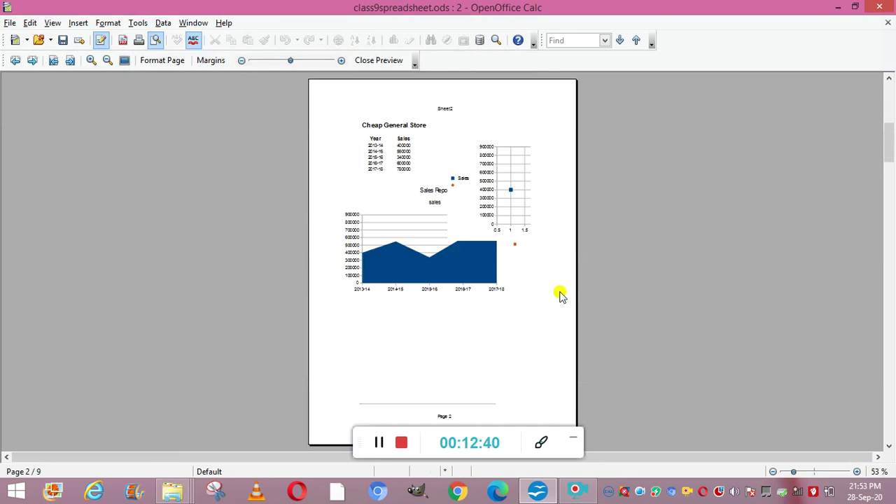
left_click(384, 442)
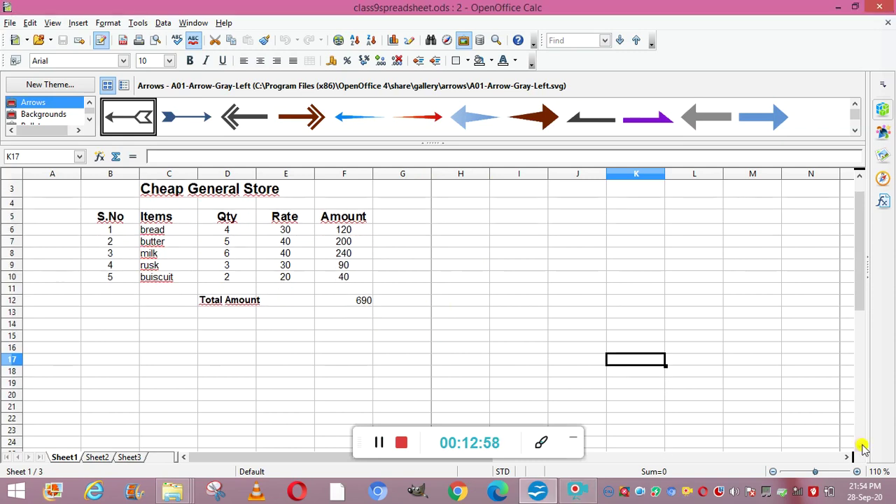
Step: Examine the page boundary lines on Sheet1 down to about row 53 and return to cell K1
scroll(860, 448, "down", 2)
scroll(863, 448, "down", 3)
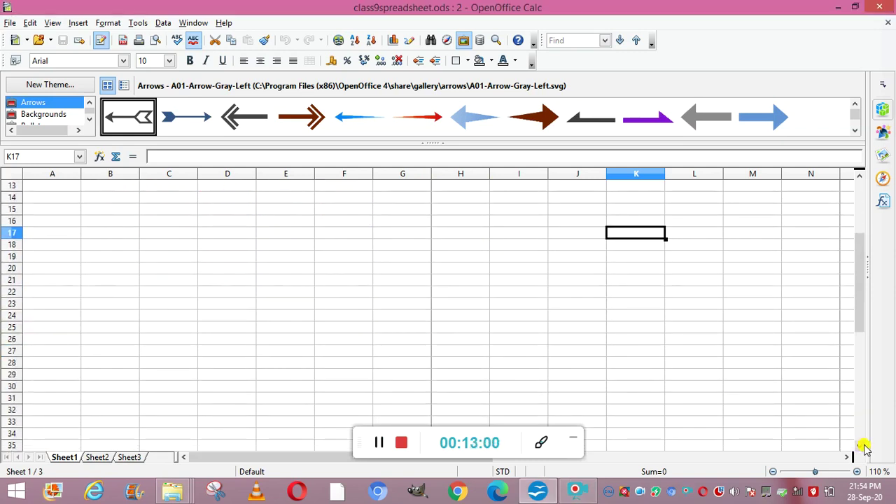
scroll(861, 448, "down", 3)
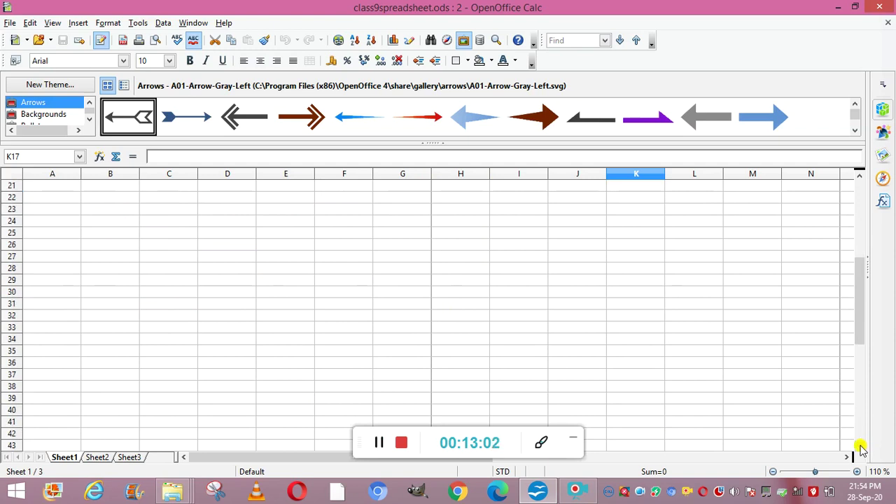
scroll(862, 449, "down", 2)
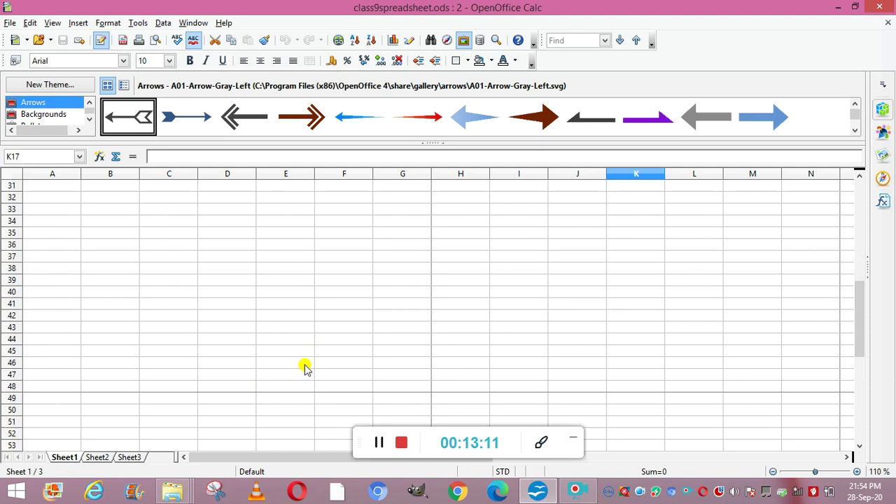
key("Up")
key("Up")
key("Up")
key("Up")
key("Up")
key("Up")
key("Up")
key("Up")
key("Up")
key("Up")
key("Up")
key("Up")
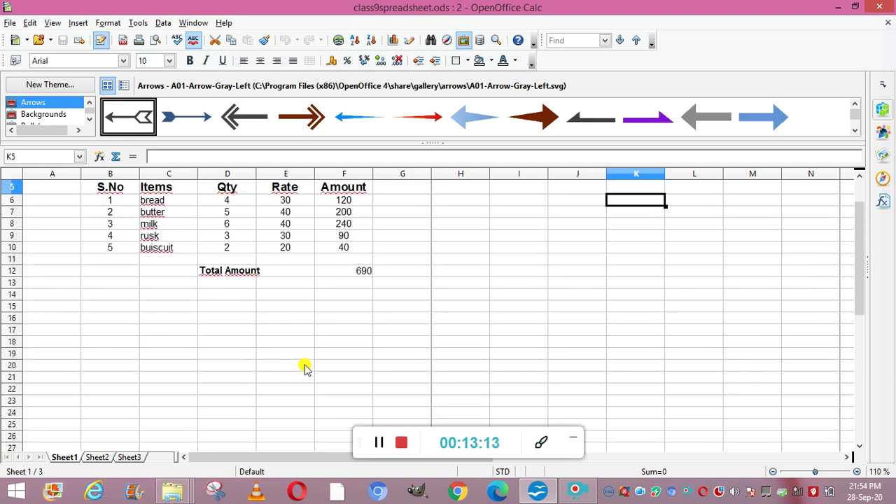
key("Up")
key("Up")
key("Up")
key("Up")
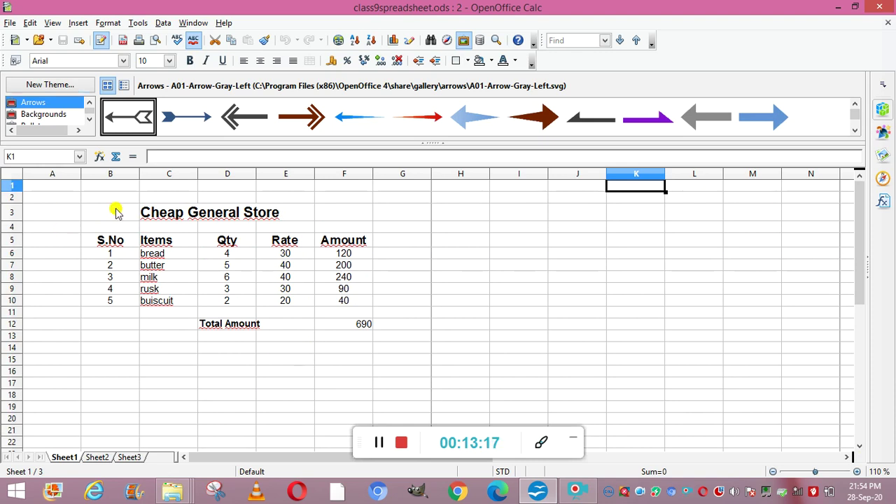
Step: Select all cells of Sheet1, open the print settings and try All sheets, Selected sheets and Selected cells as the range
key("ctrl+a")
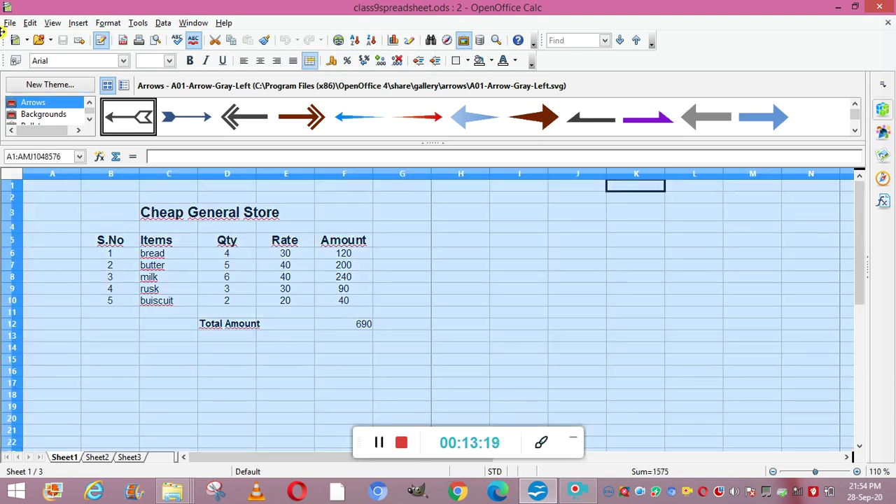
left_click(10, 23)
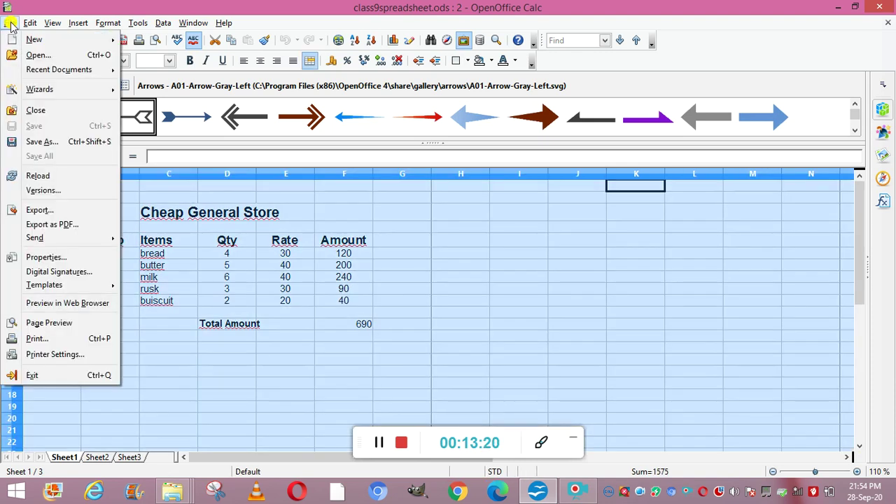
left_click(45, 339)
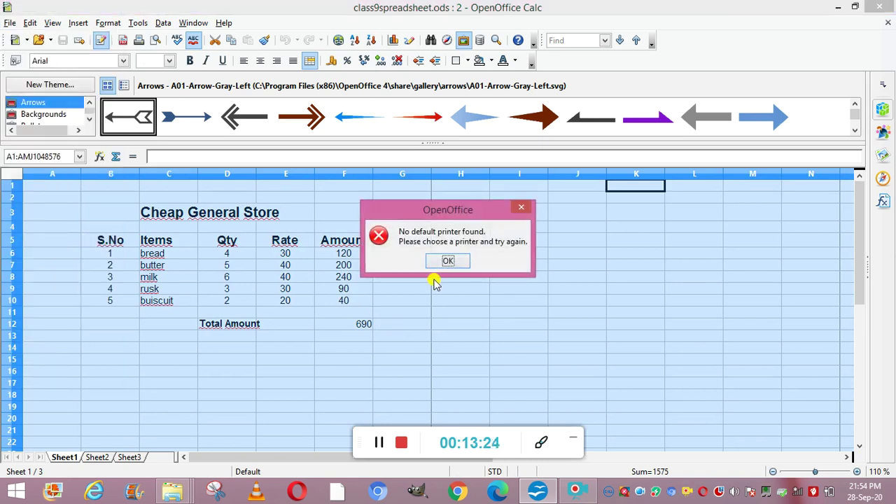
left_click(447, 263)
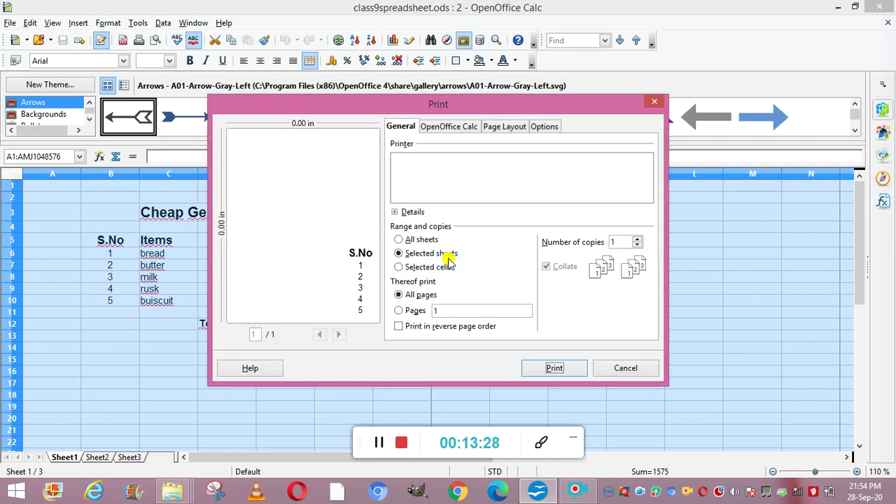
left_click(401, 239)
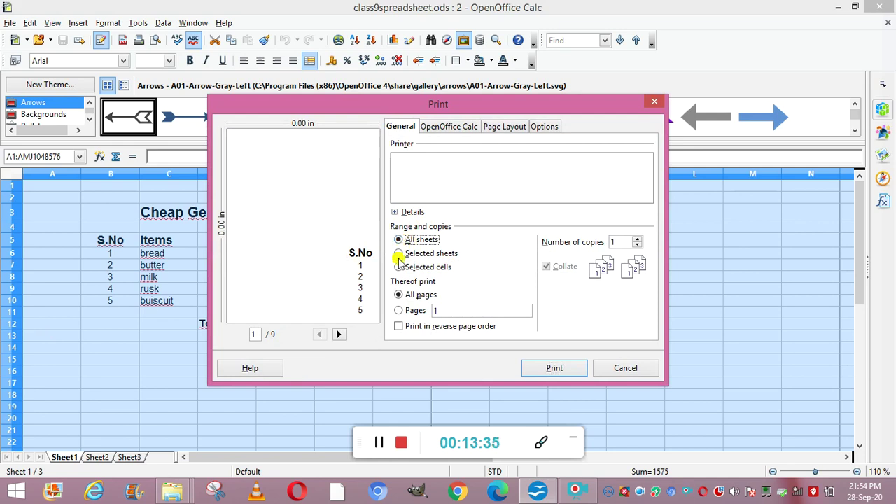
left_click(400, 256)
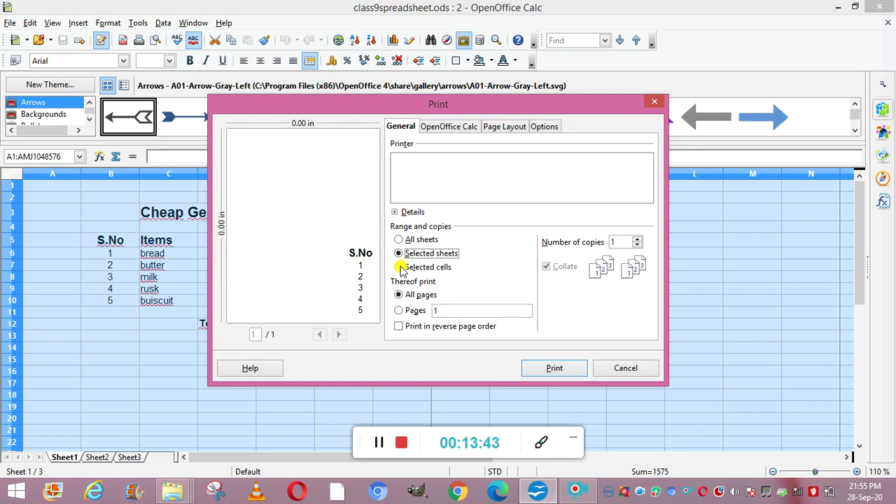
left_click(400, 268)
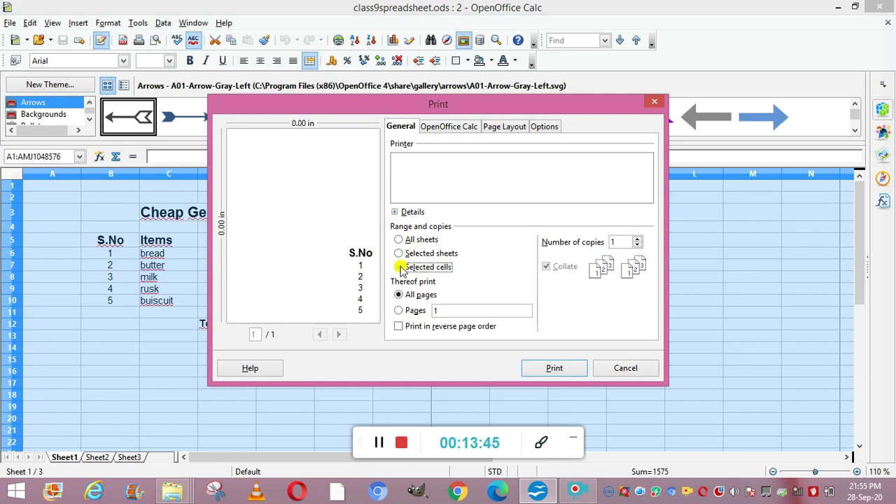
Step: Set the number of copies to 12 and restrict printing to page 20
left_click(637, 239)
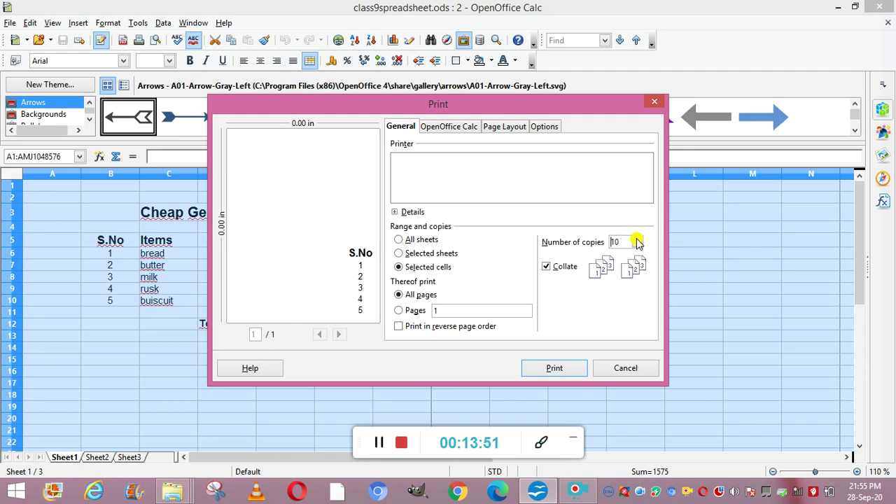
left_click(637, 239)
type("10")
type("20")
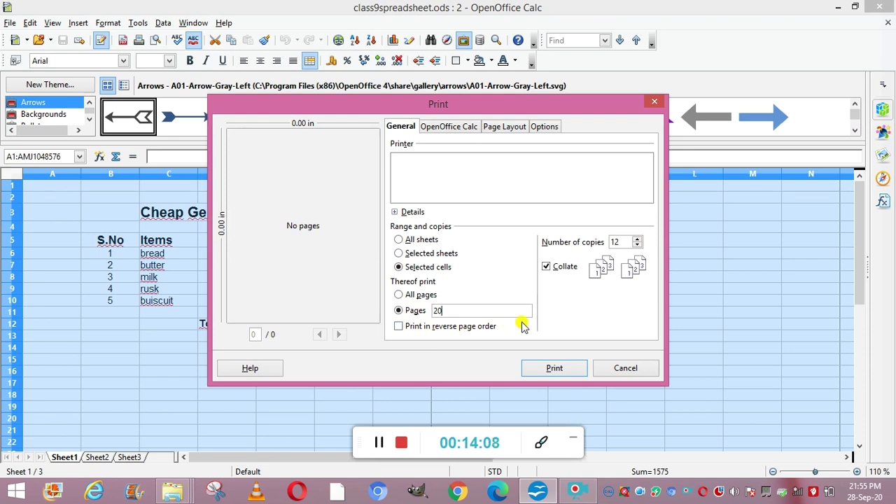
Step: Review the empty-page, pages-per-sheet, page order and print-to-file options, and close the print settings without printing
left_click(459, 126)
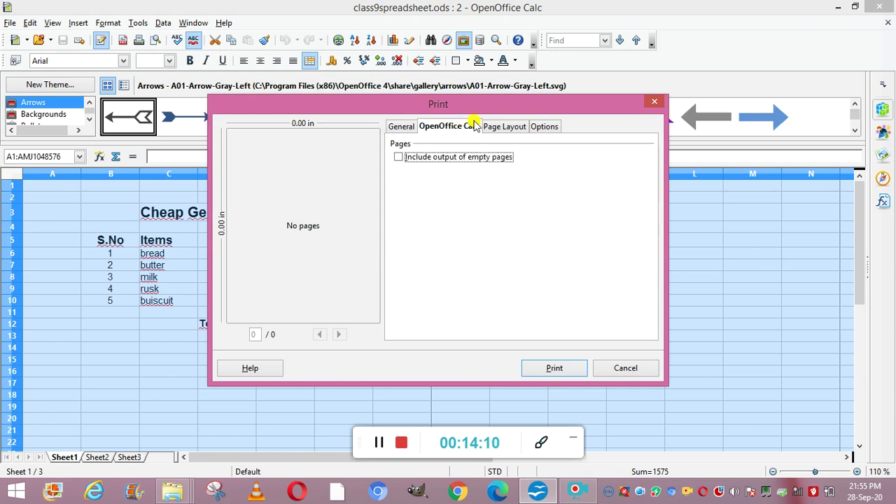
left_click(496, 129)
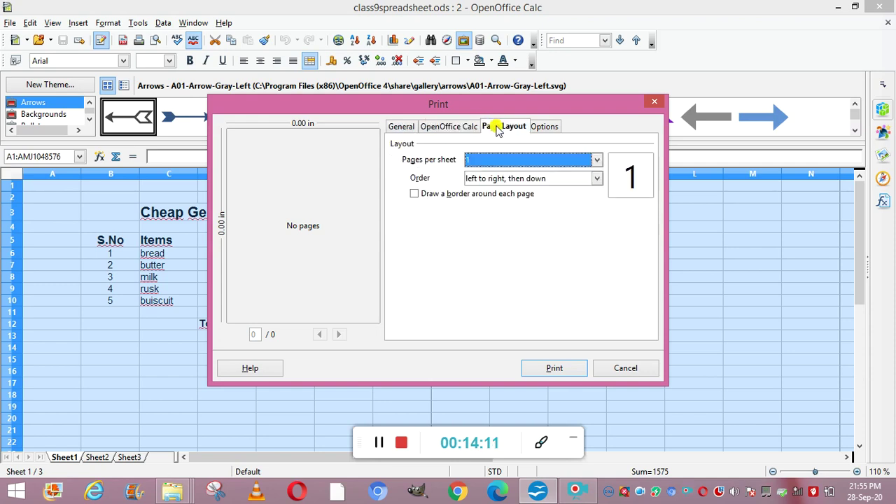
left_click(596, 161)
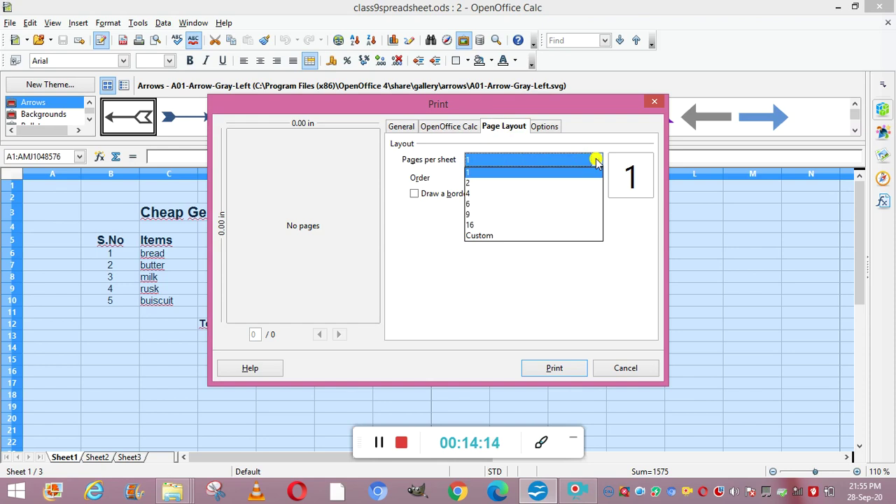
left_click(419, 245)
left_click(597, 179)
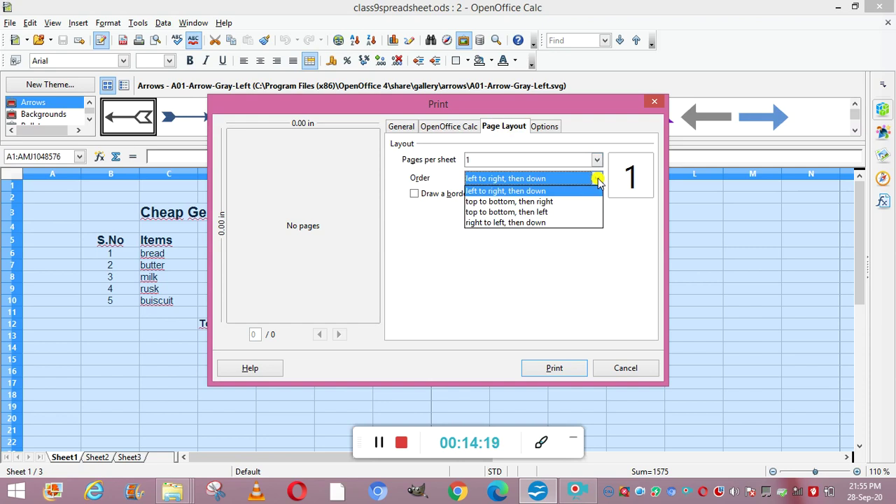
left_click(432, 314)
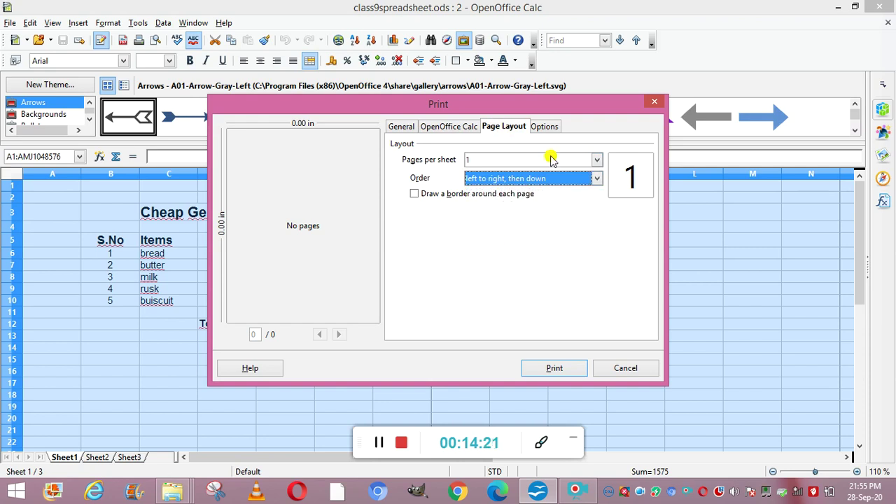
left_click(546, 131)
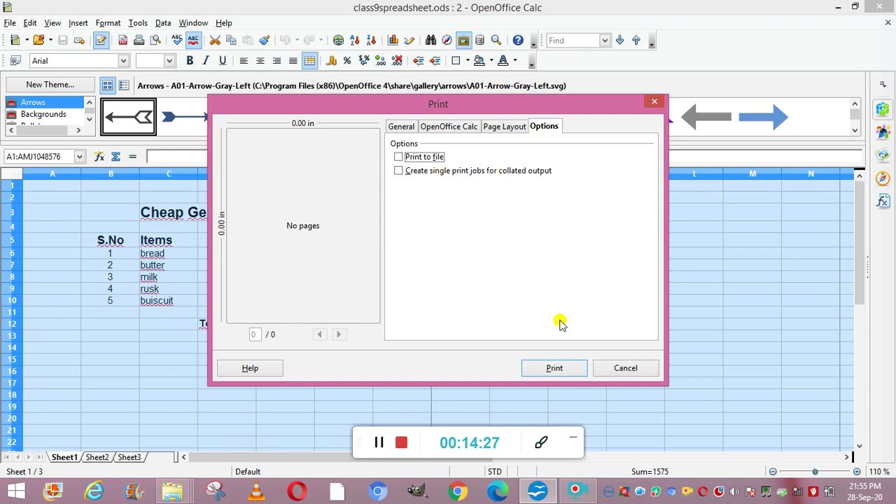
left_click(654, 101)
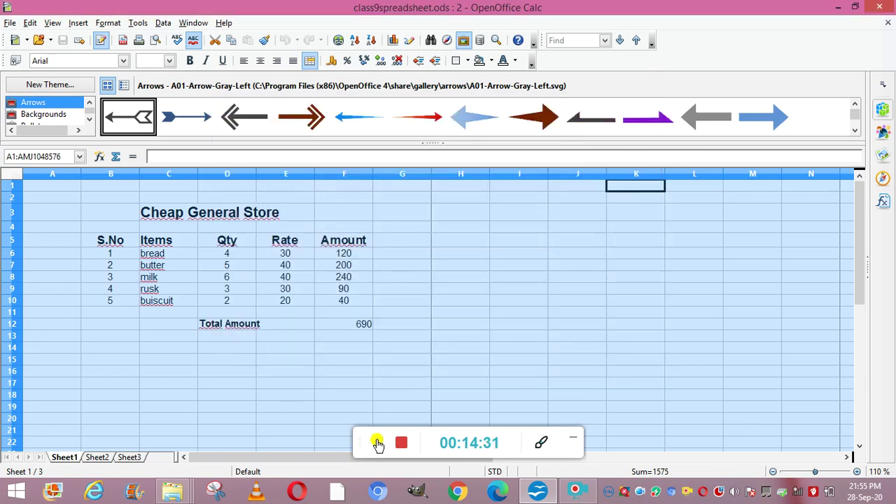
Step: Open the Subtotals settings from empty cell G14, look at the first and second group options, and cancel them
left_click(409, 351)
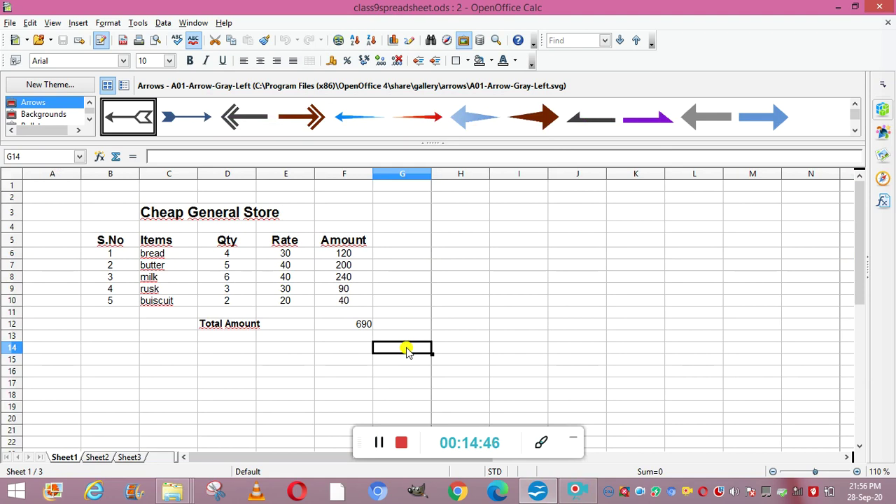
left_click(138, 23)
mouse_move(160, 25)
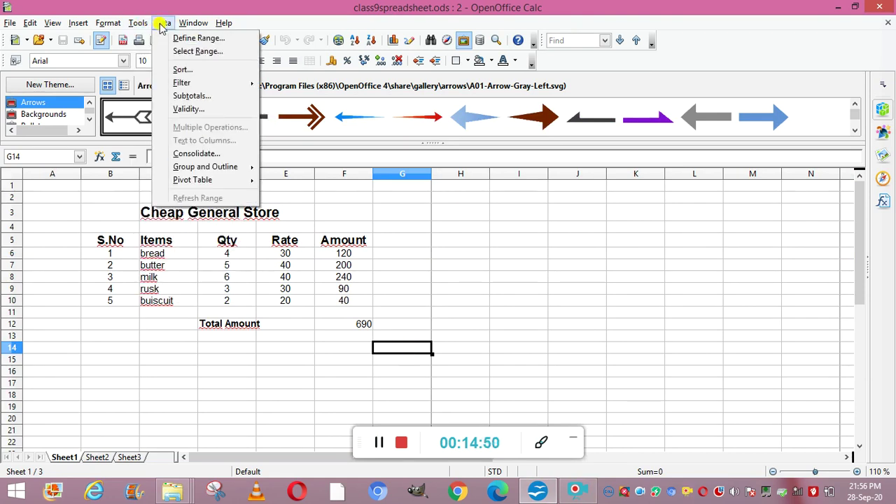
left_click(182, 96)
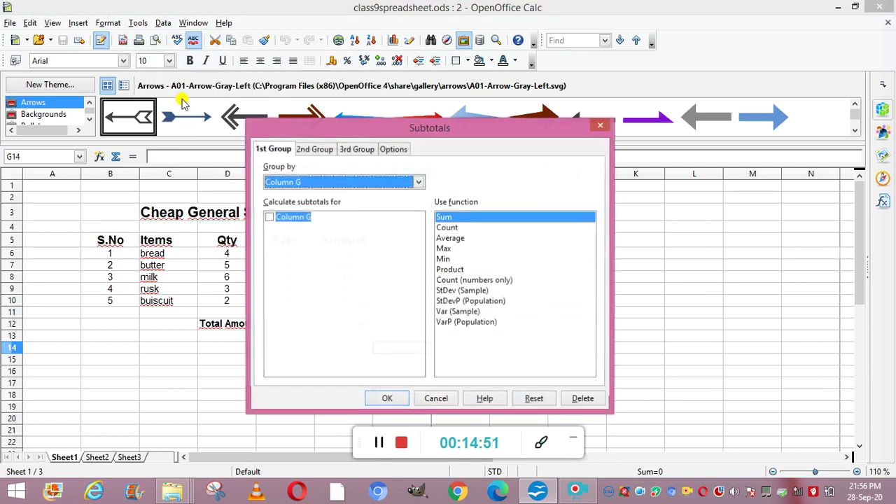
left_click(378, 442)
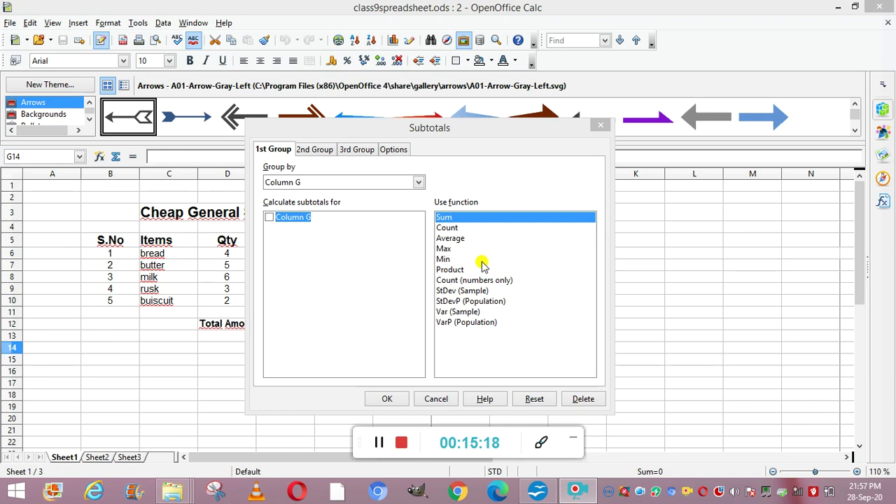
left_click(326, 151)
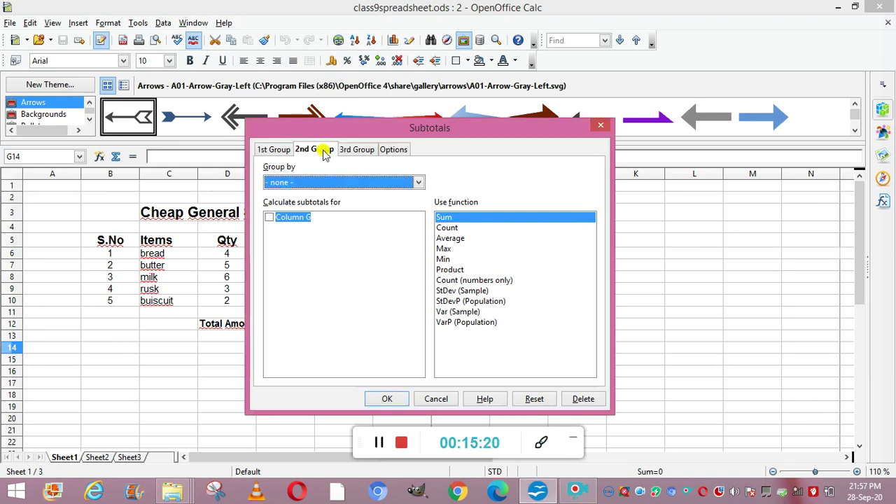
left_click(285, 153)
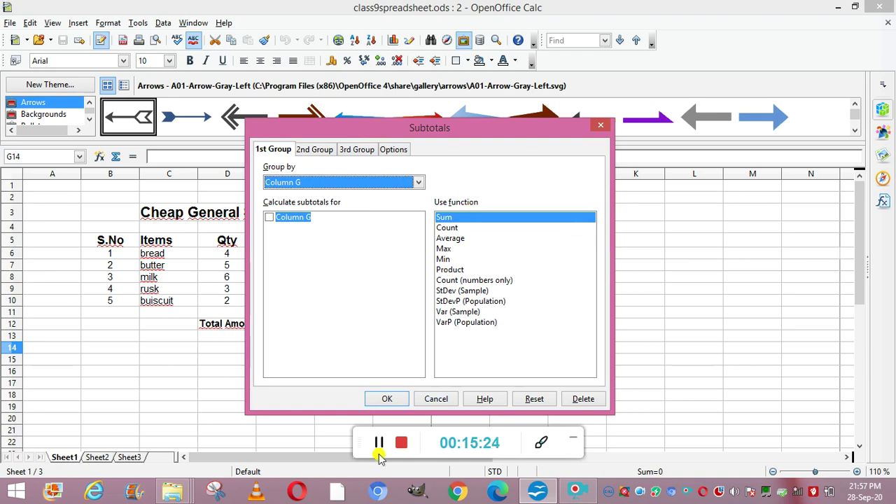
key("Escape")
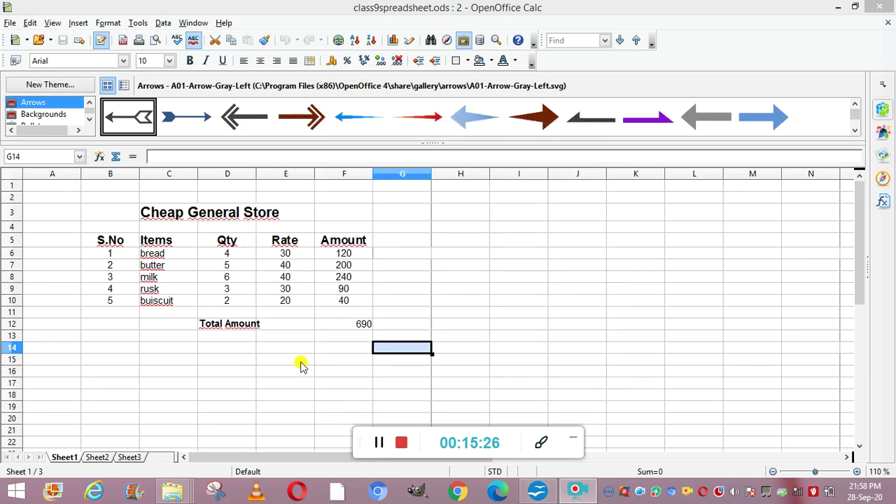
Step: Run Subtotals on the Rate values E6:E10 with the Max function, the column unchecked and grouping set to none
left_click(276, 257)
key("shift+Down")
key("shift+Down")
key("shift+Down")
key("shift+Down")
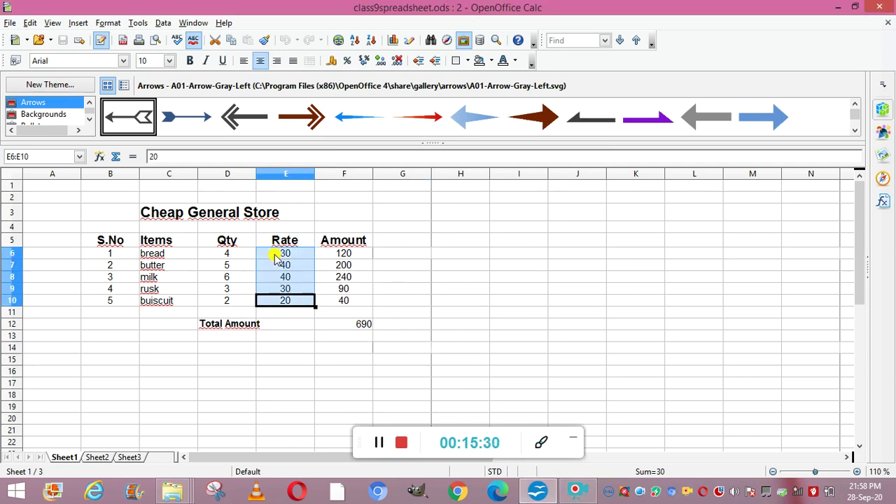
left_click(162, 24)
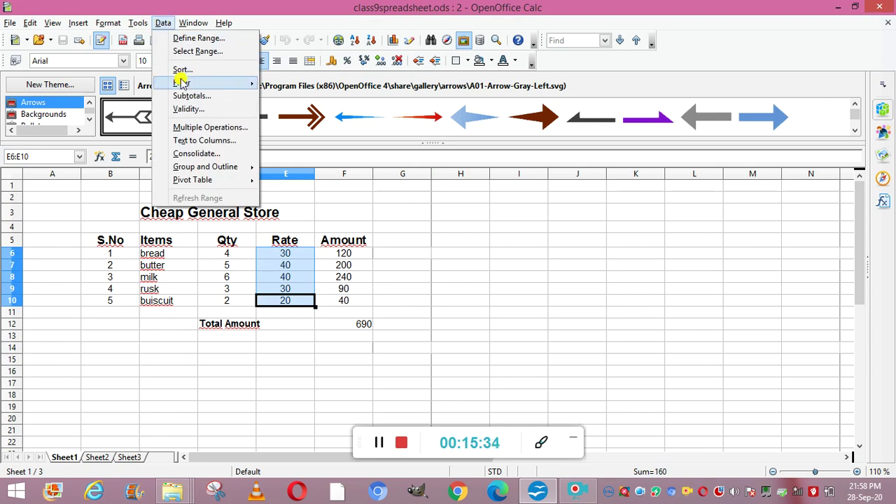
left_click(187, 96)
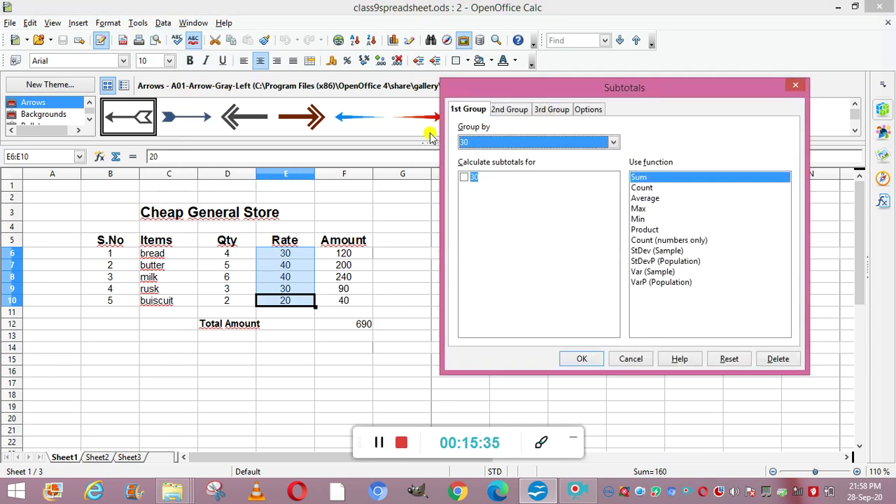
left_click(641, 208)
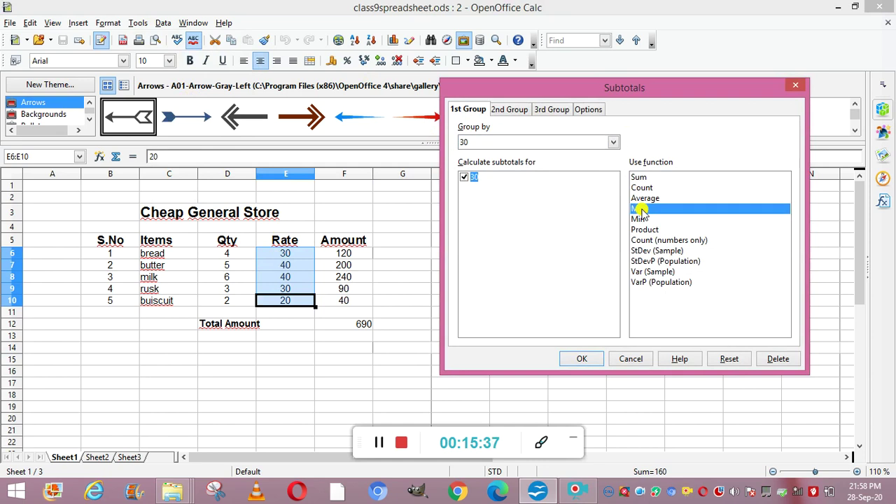
left_click(465, 177)
left_click(615, 143)
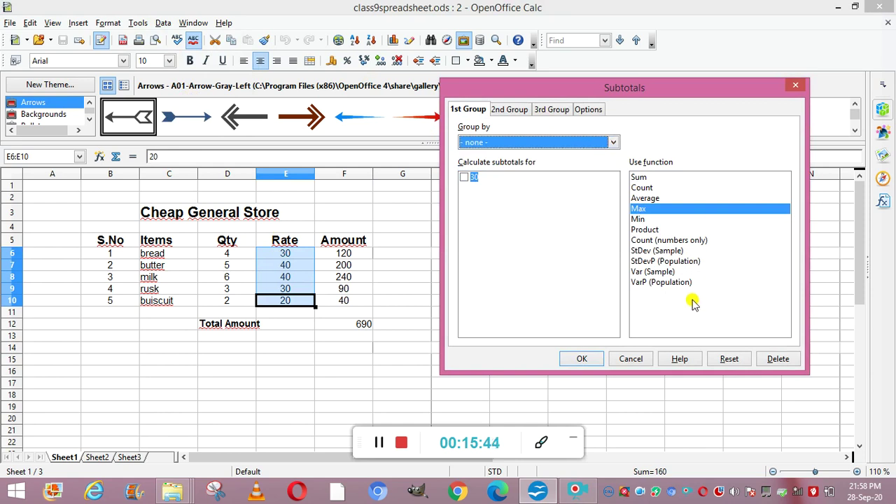
left_click(584, 359)
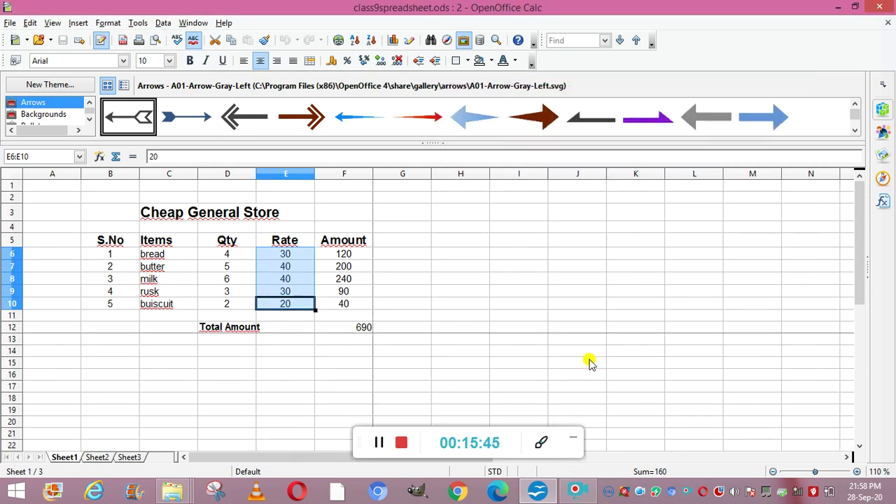
left_click(250, 341)
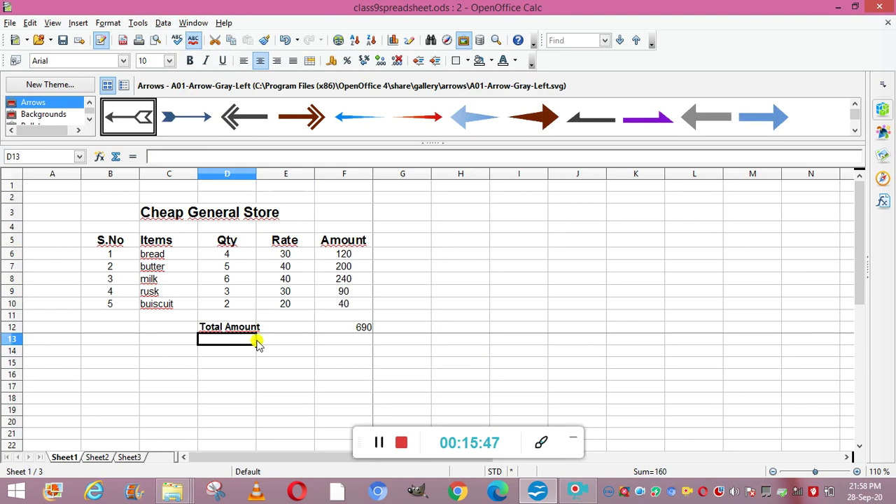
Step: Calculate the average of the Rate values in cell E14 with the formula =average(E6:E10)
left_click(381, 444)
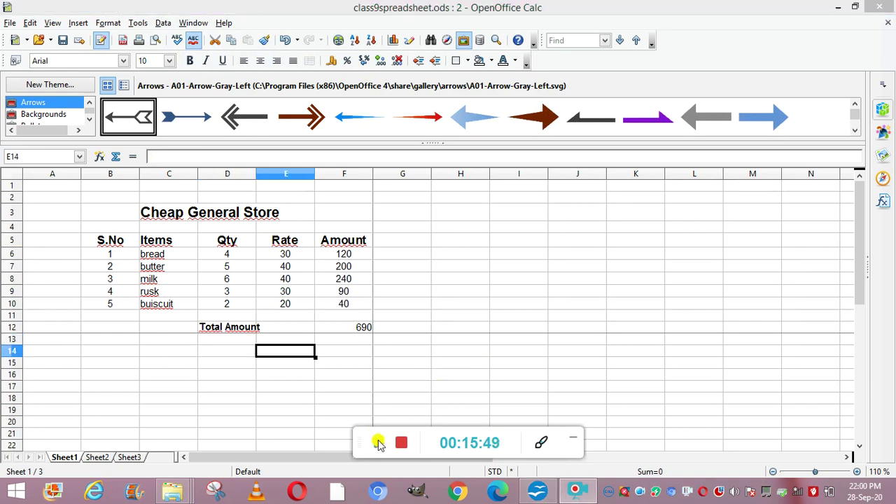
left_click(273, 352)
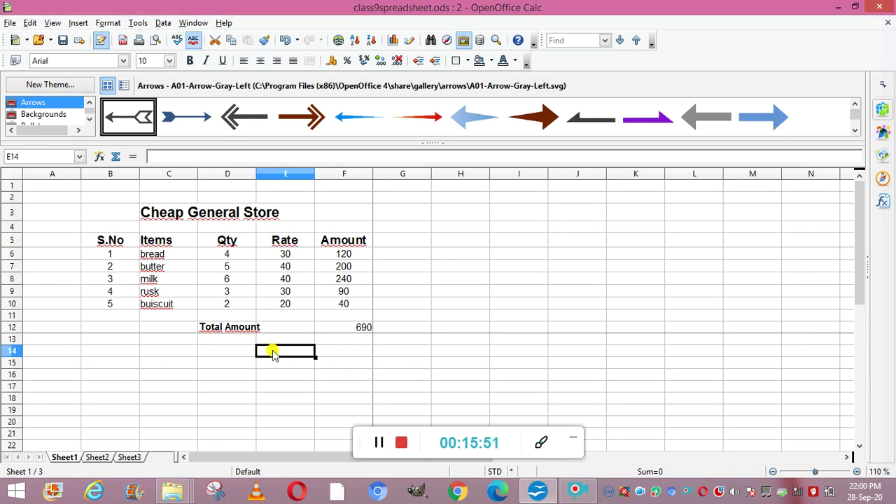
type("=average")
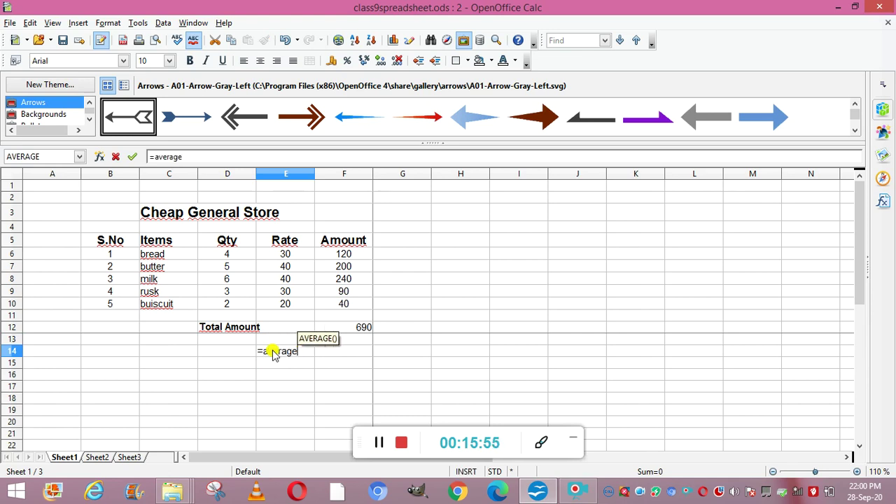
type("(")
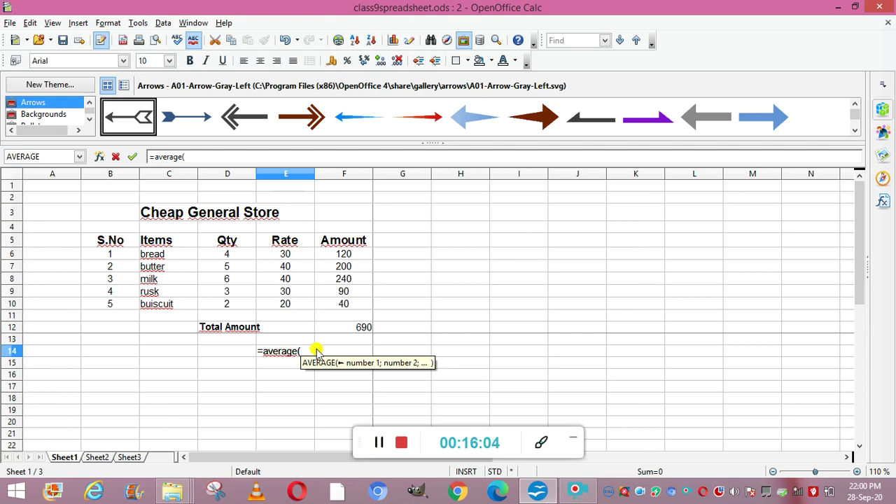
type("E6")
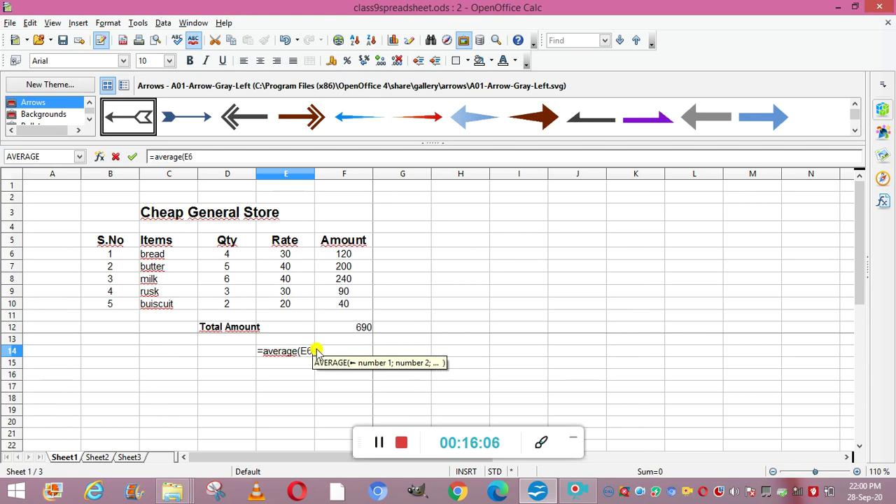
type(":")
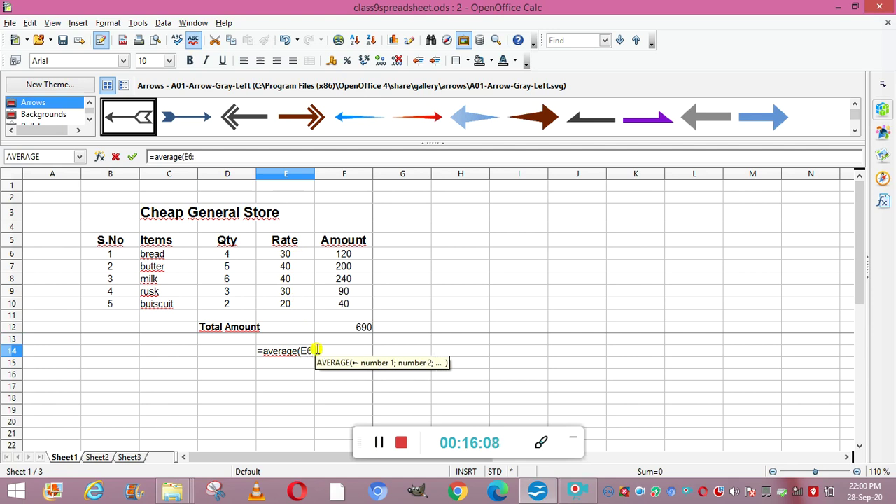
type("E10)")
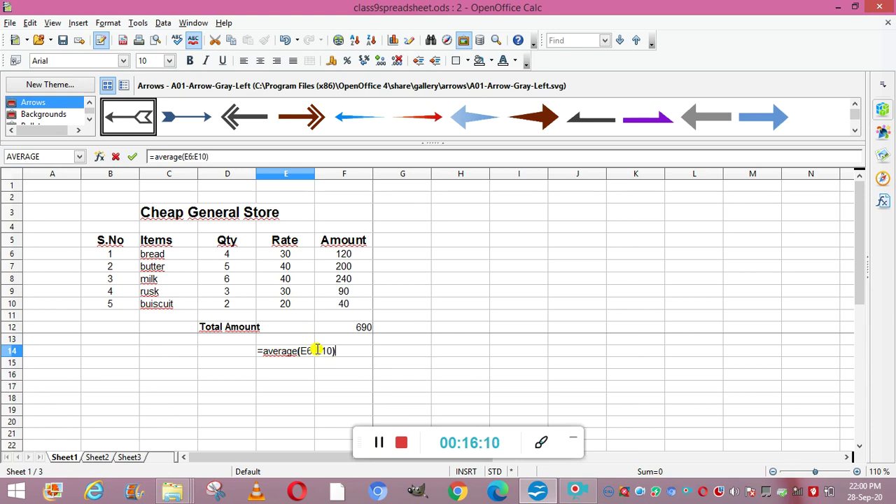
key("Return")
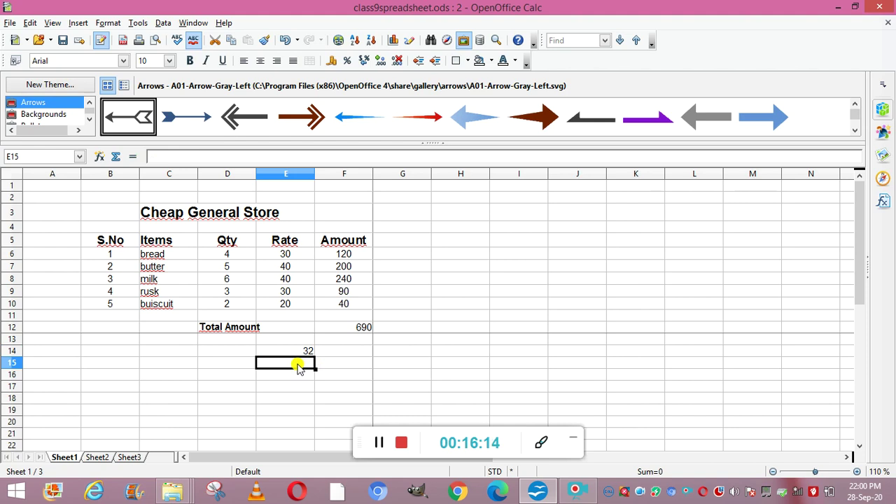
Step: Find the highest Amount value in cell E15 with the formula =MAX(F6:F10)
type("=")
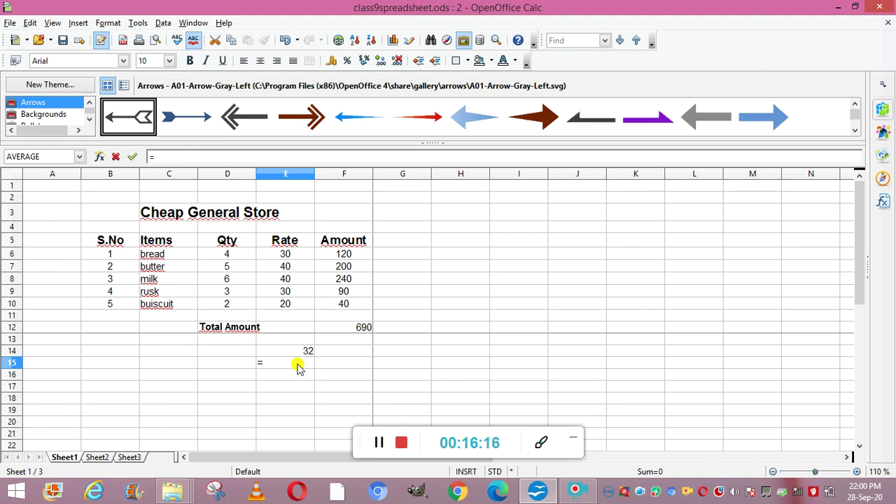
type("MAX(")
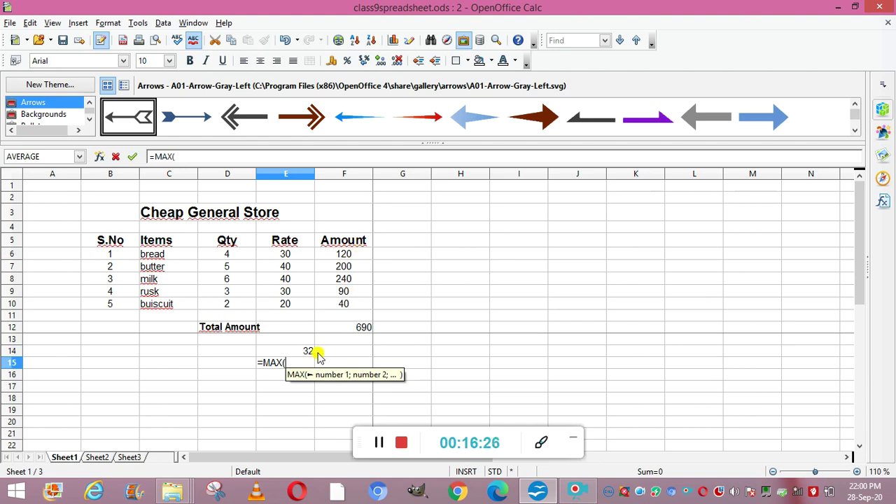
type("F")
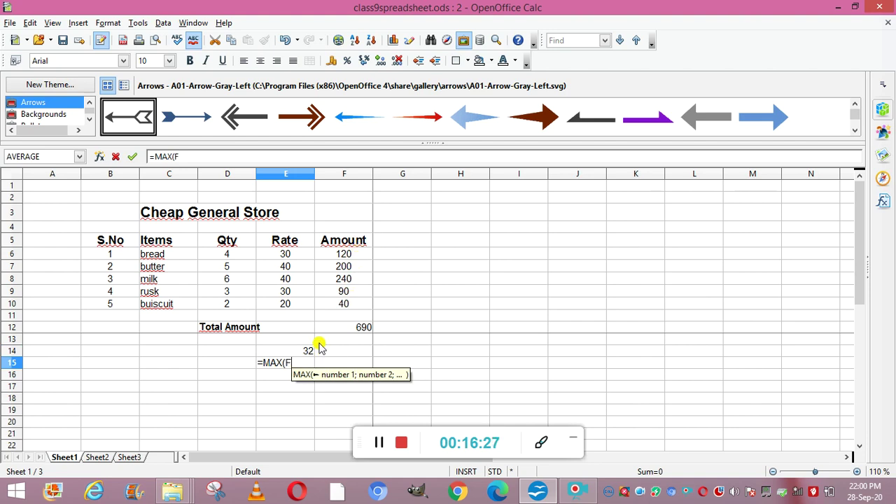
type("6:F10)")
key("Return")
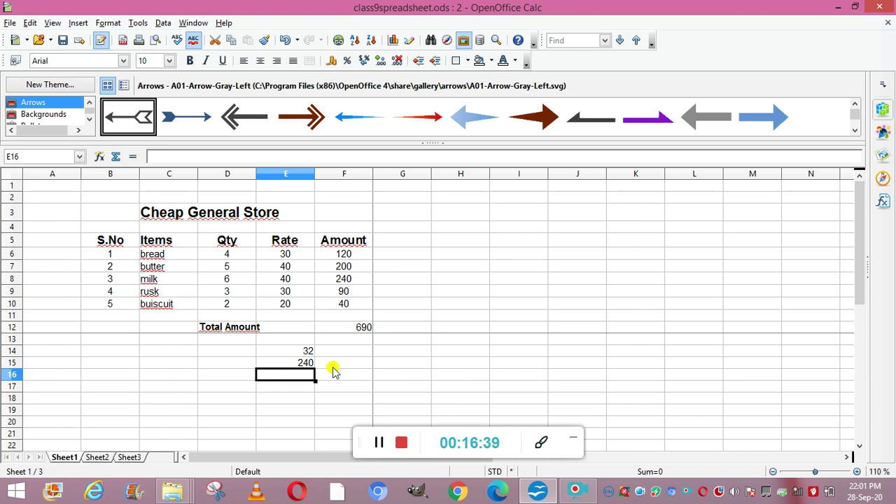
left_click(378, 444)
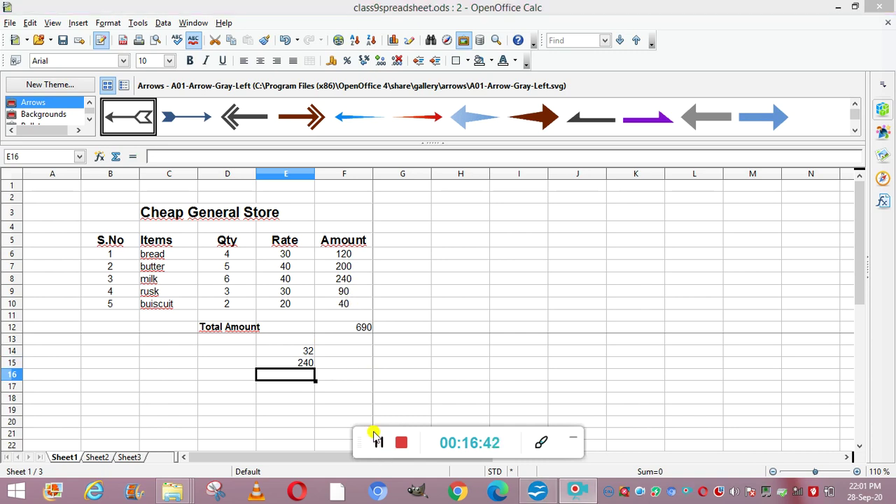